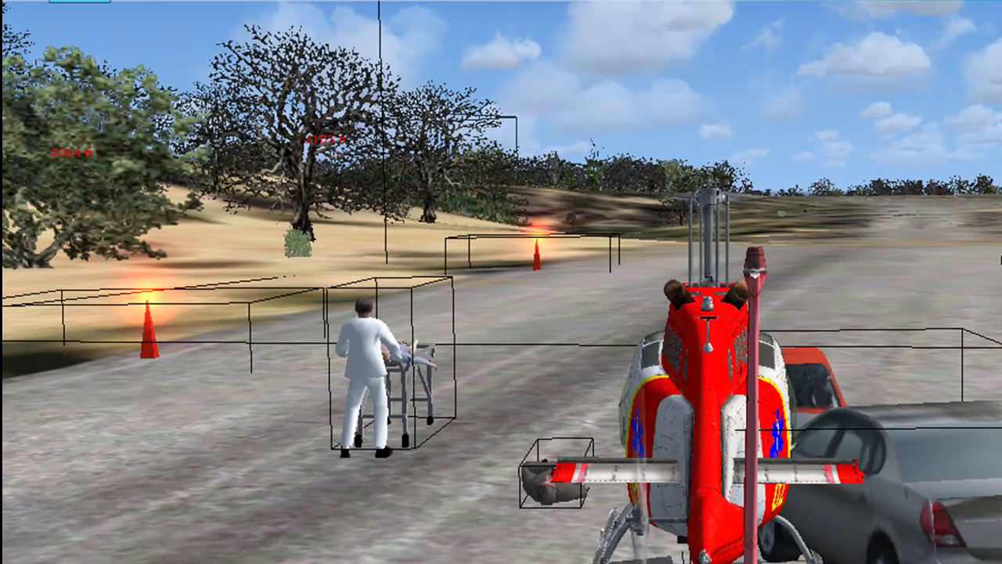
Step: Hide the mission objects and load the SAR Angels AS 350BA Ecureuil RESCUE (tra) helicopter in FSX
{"action": "left_click", "coordinate": [79, 1]}
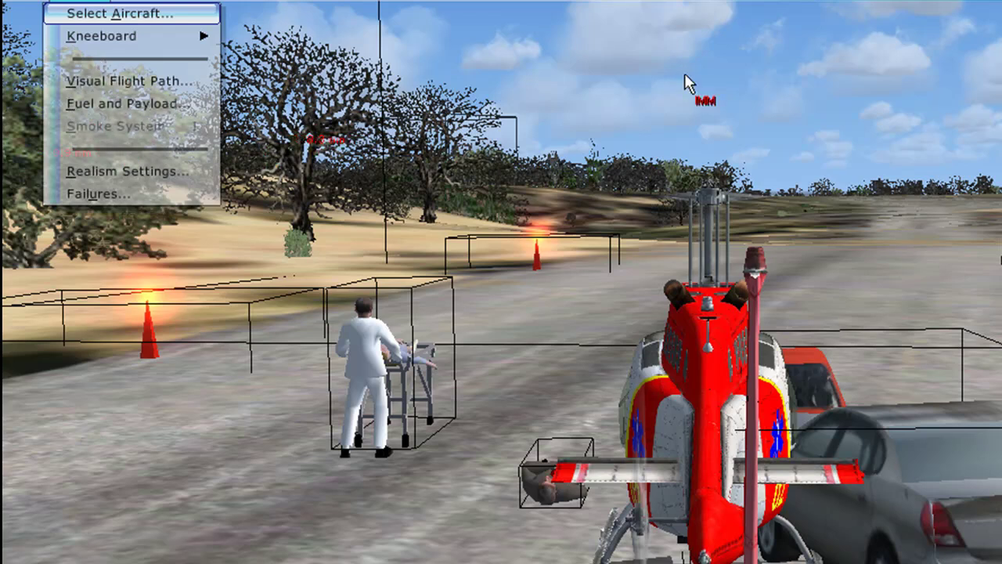
{"action": "key", "text": "alt+Tab"}
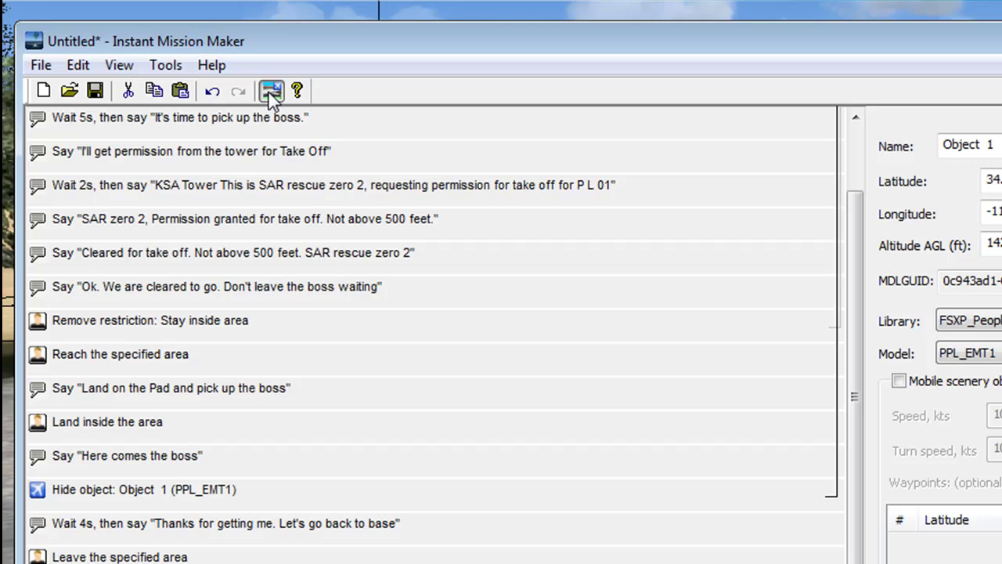
{"action": "left_click", "coordinate": [271, 91]}
{"action": "left_click", "coordinate": [303, 4]}
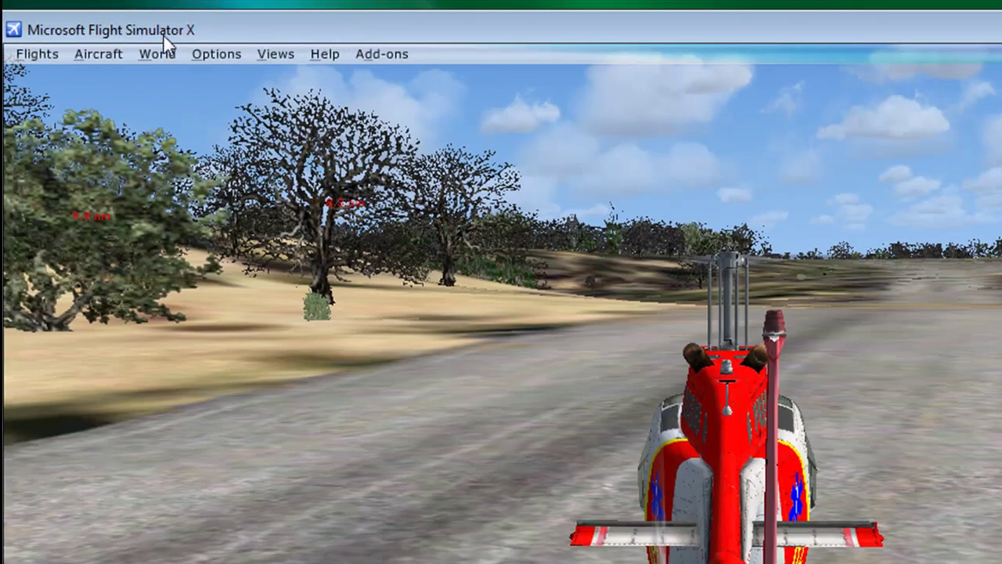
{"action": "left_click", "coordinate": [99, 51]}
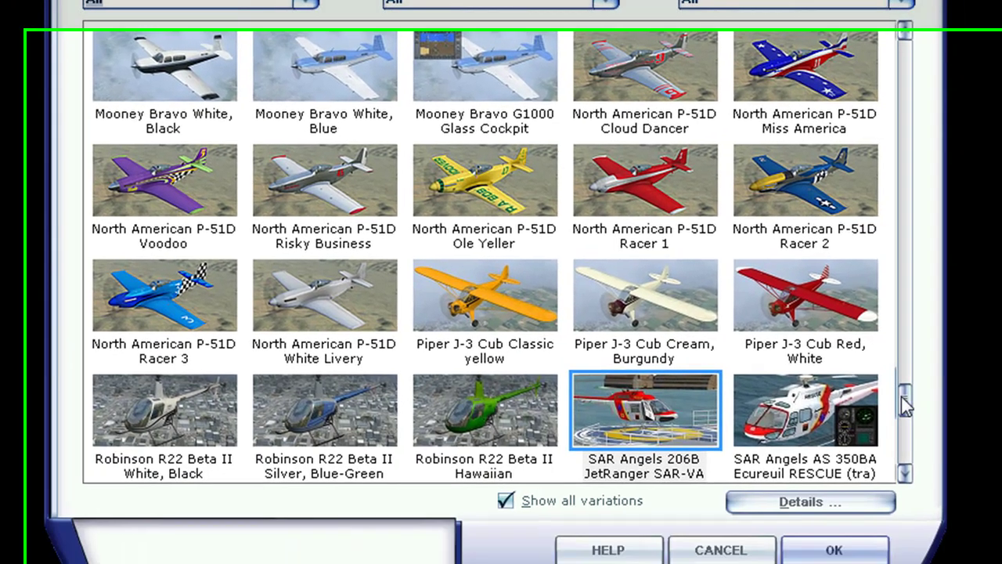
{"action": "left_click_drag", "start_coordinate": [906, 405], "coordinate": [908, 427]}
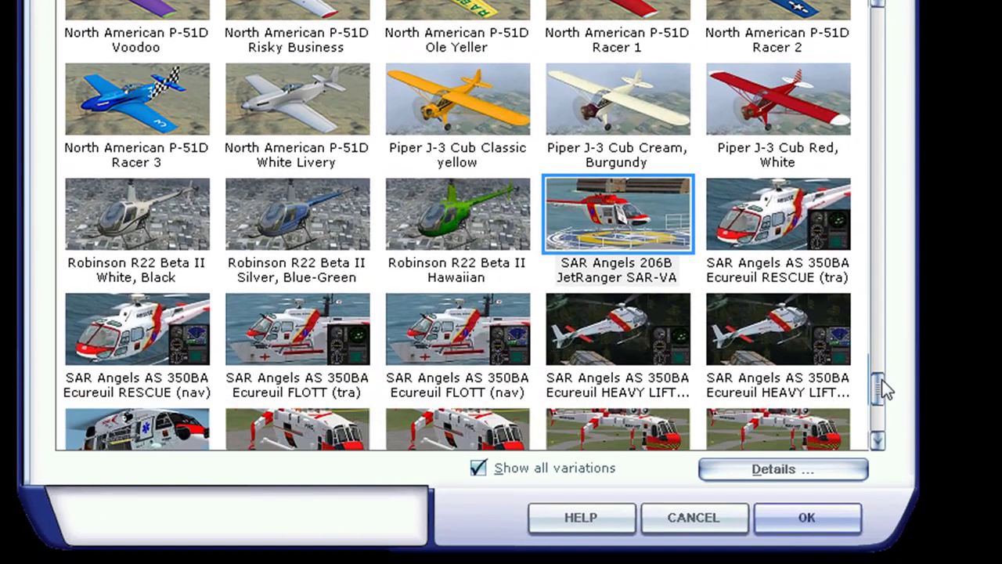
{"action": "left_click", "coordinate": [754, 234]}
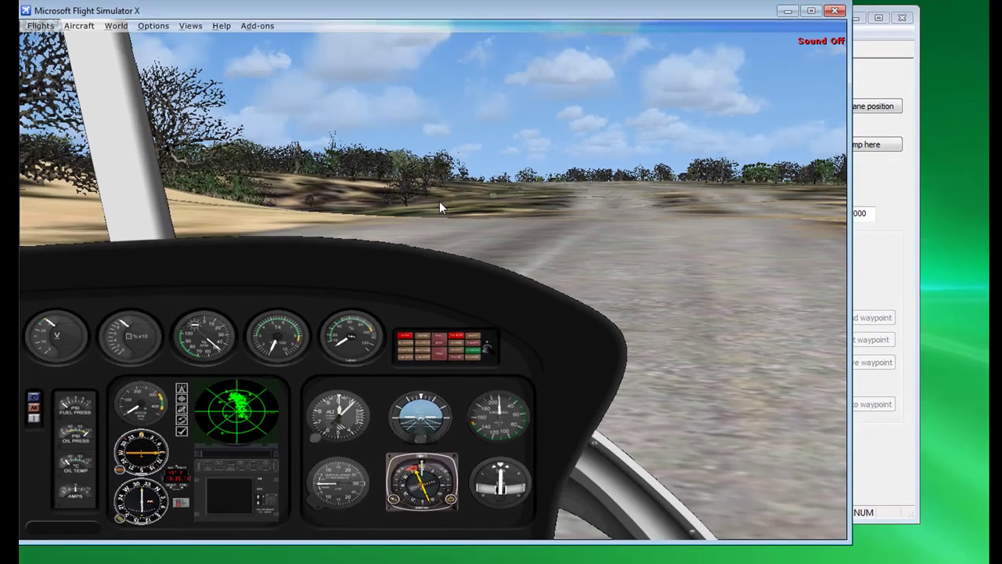
Step: Relocate the helicopter to Santa Barbara airport KSBA, starting position 13 (helipad)
{"action": "key", "text": "p"}
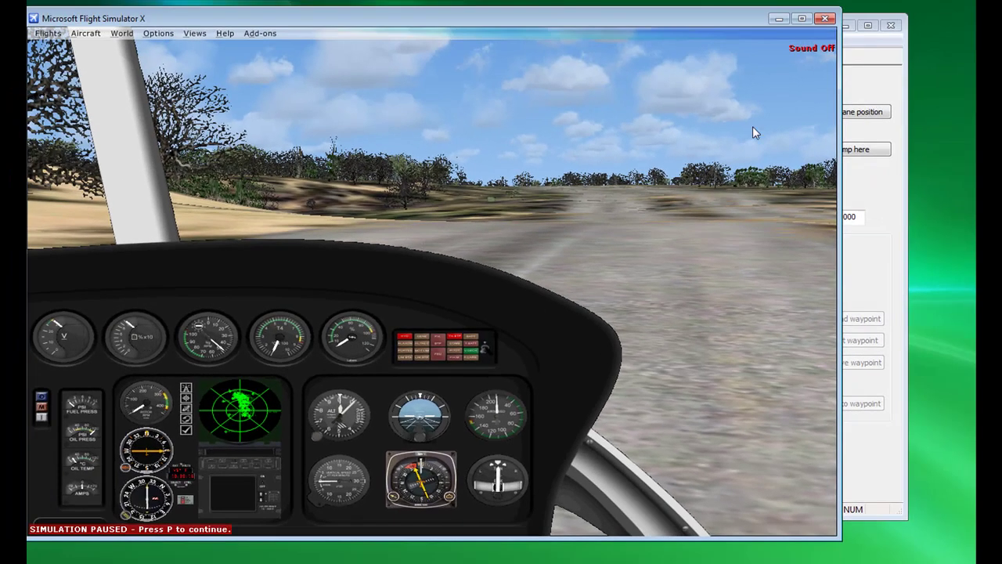
{"action": "key", "text": "p"}
{"action": "key", "text": "p"}
{"action": "left_click", "coordinate": [867, 100]}
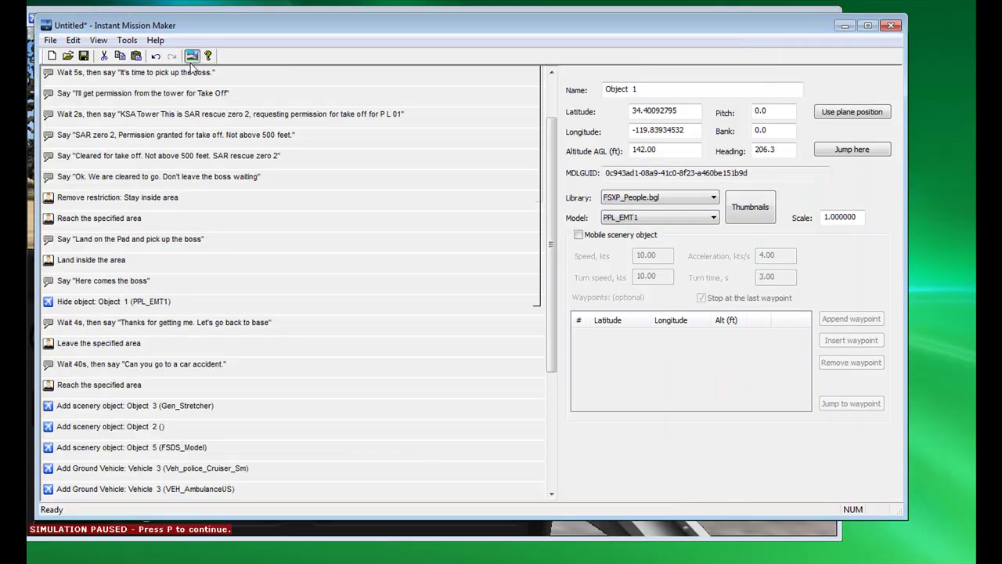
{"action": "left_click", "coordinate": [439, 9]}
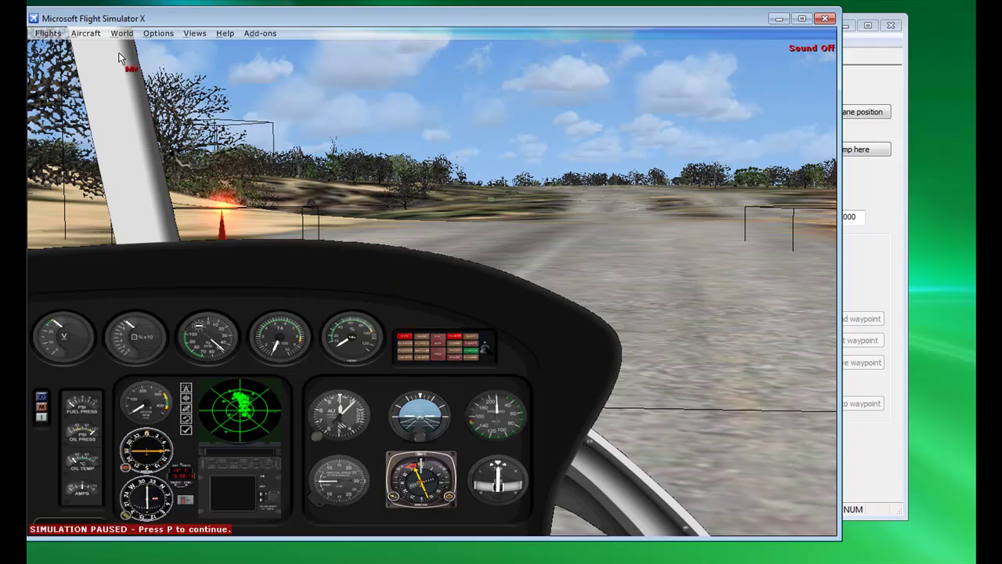
{"action": "left_click", "coordinate": [90, 35]}
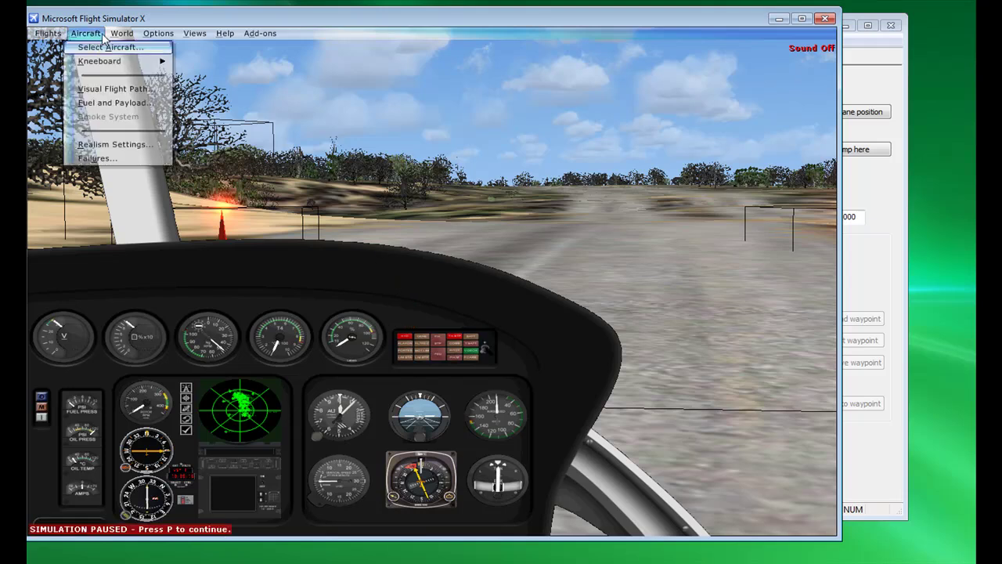
{"action": "mouse_move", "coordinate": [118, 38]}
{"action": "left_click", "coordinate": [848, 73]}
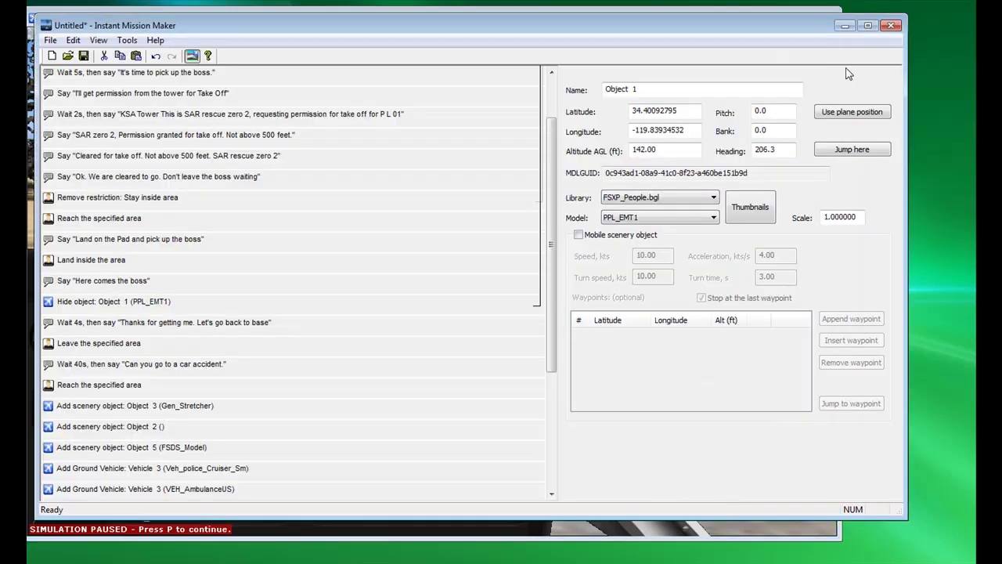
{"action": "left_click", "coordinate": [501, 11]}
{"action": "left_click", "coordinate": [122, 34]}
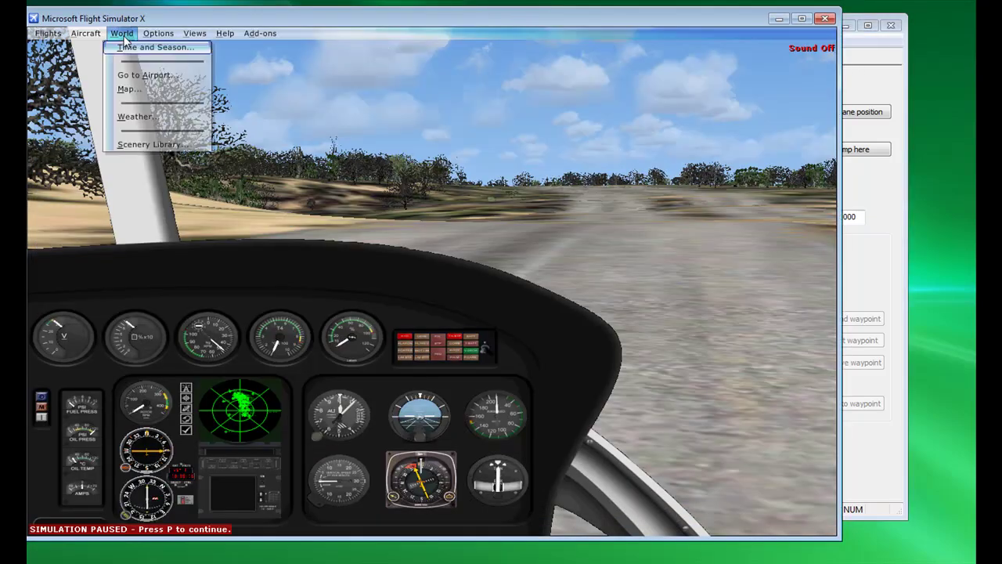
{"action": "left_click", "coordinate": [135, 74]}
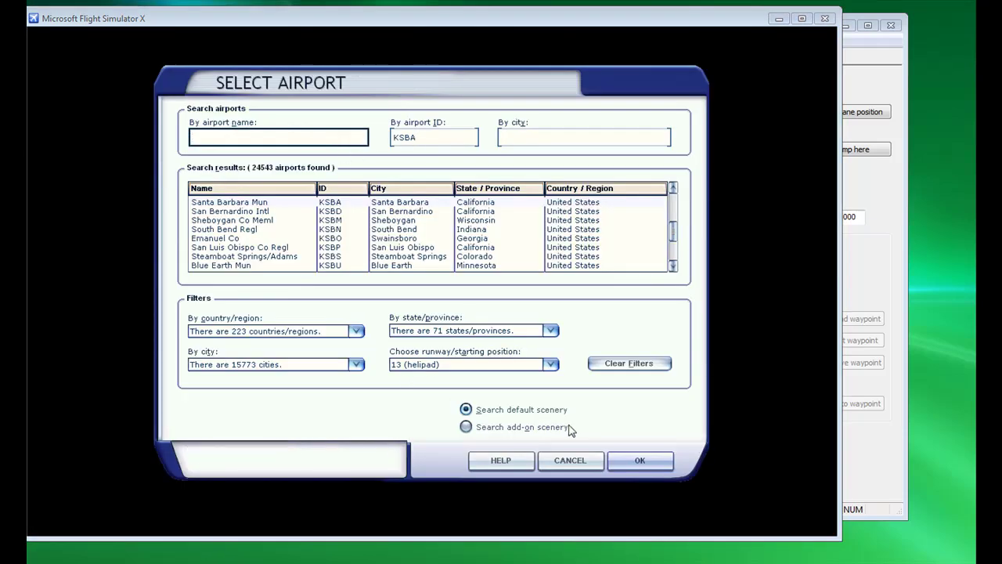
{"action": "left_click", "coordinate": [640, 462]}
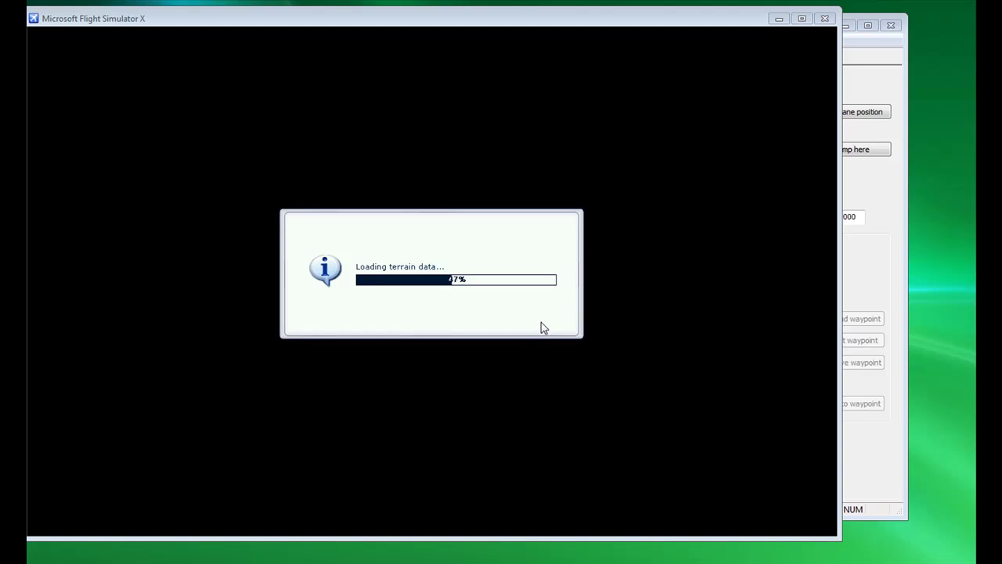
Step: Show General mission properties and put FSX in an overhead view of the helipads with mission objects visible
{"action": "left_click", "coordinate": [869, 55]}
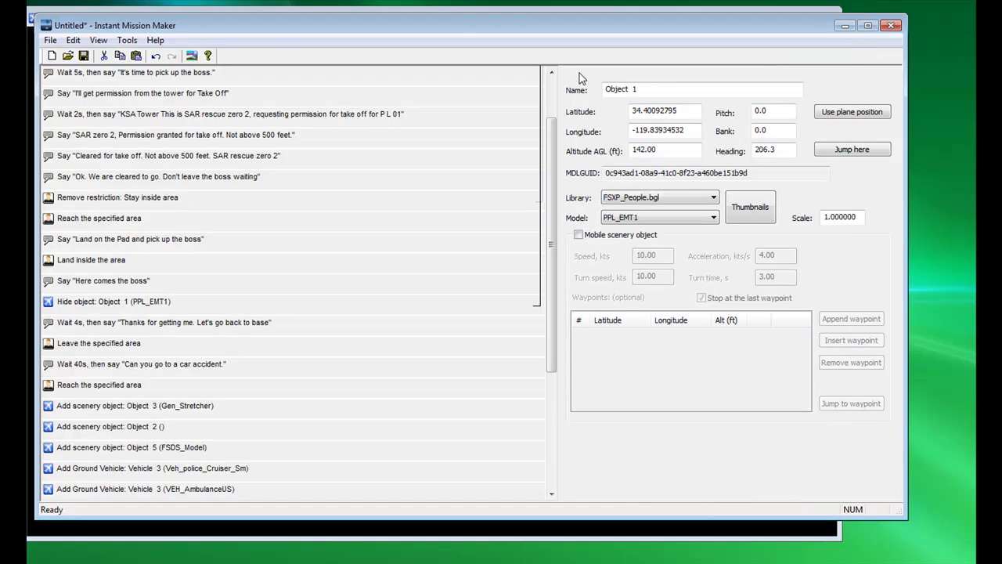
{"action": "scroll", "coordinate": [535, 179], "scroll_direction": "up", "scroll_amount": 1}
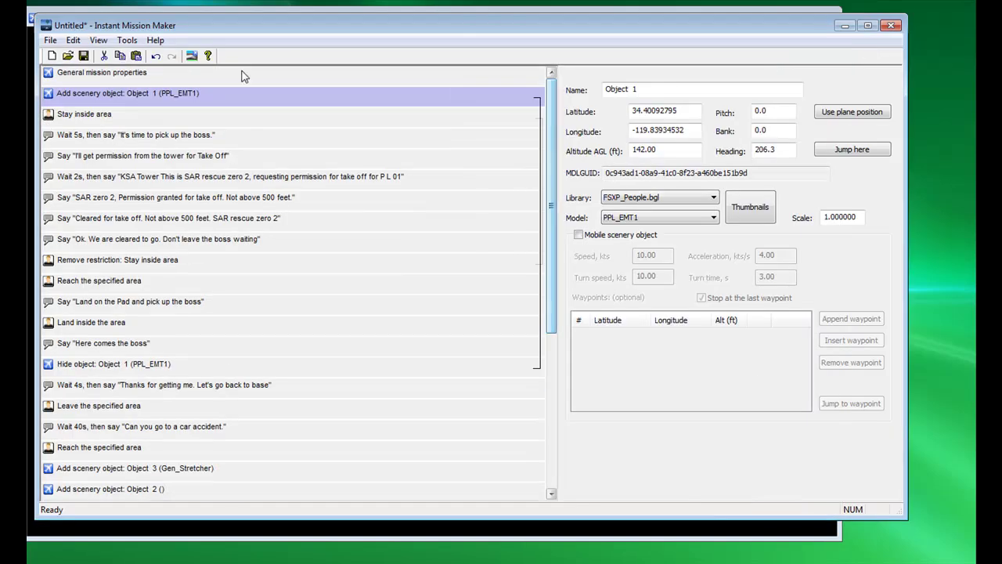
{"action": "left_click", "coordinate": [251, 72]}
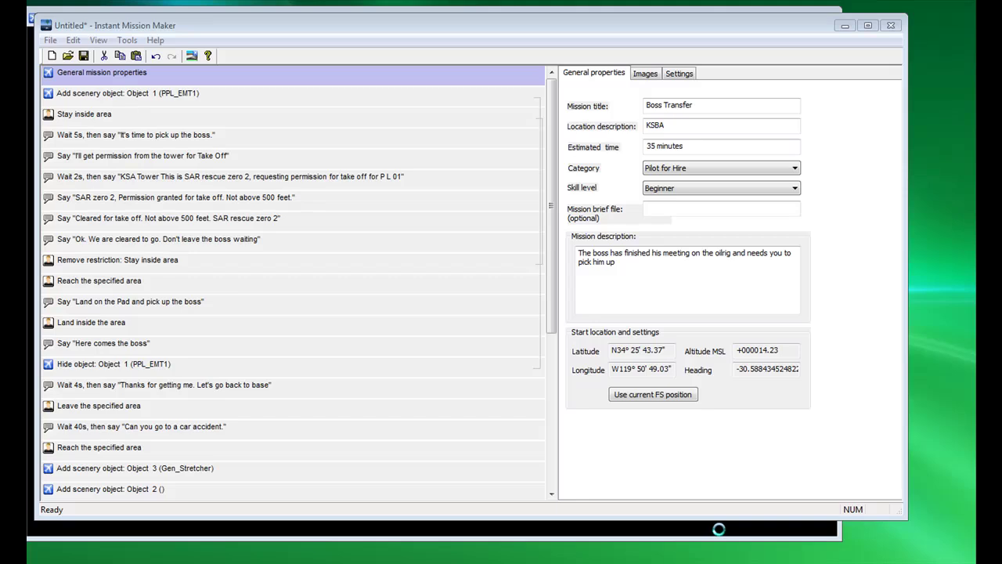
{"action": "key", "text": "p"}
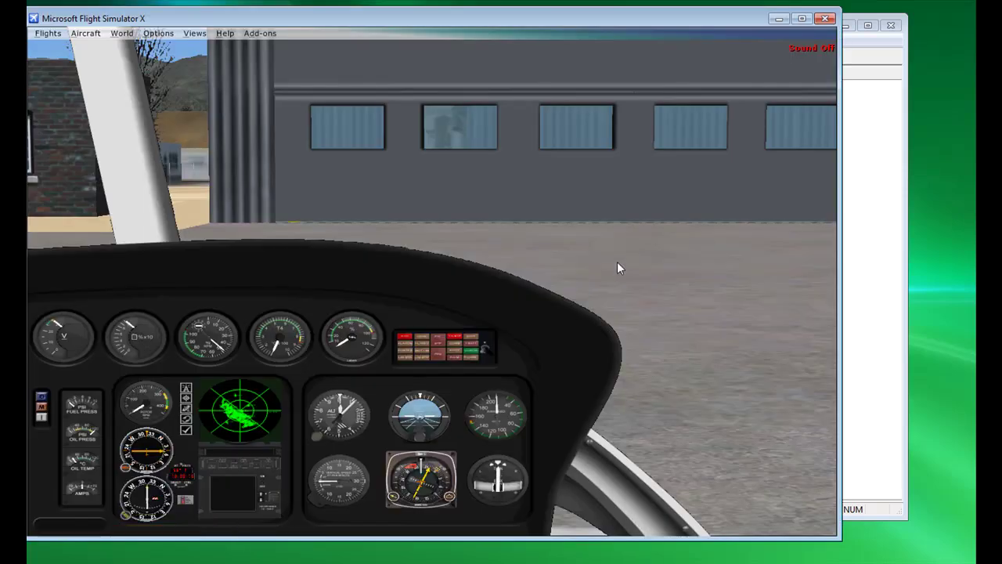
{"action": "key", "text": "minus"}
{"action": "key", "text": "minus"}
{"action": "key", "text": "minus"}
{"action": "key", "text": "minus"}
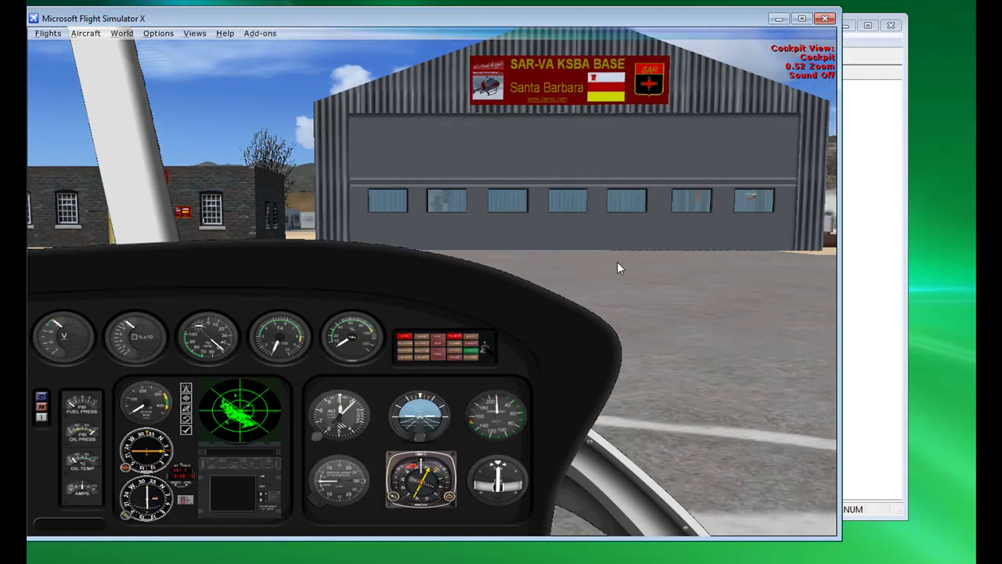
{"action": "key", "text": "p"}
{"action": "key", "text": "s"}
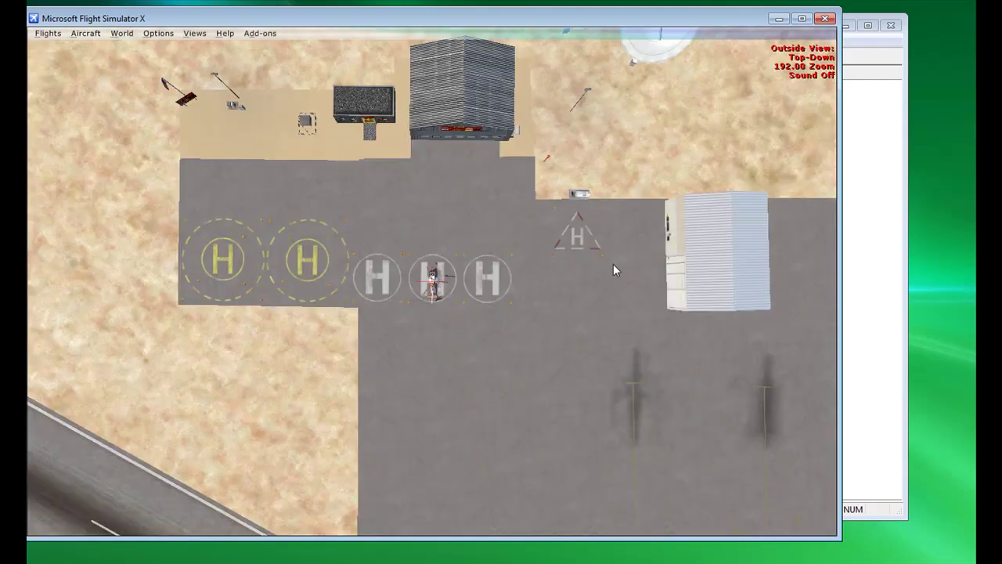
{"action": "left_click", "coordinate": [884, 112]}
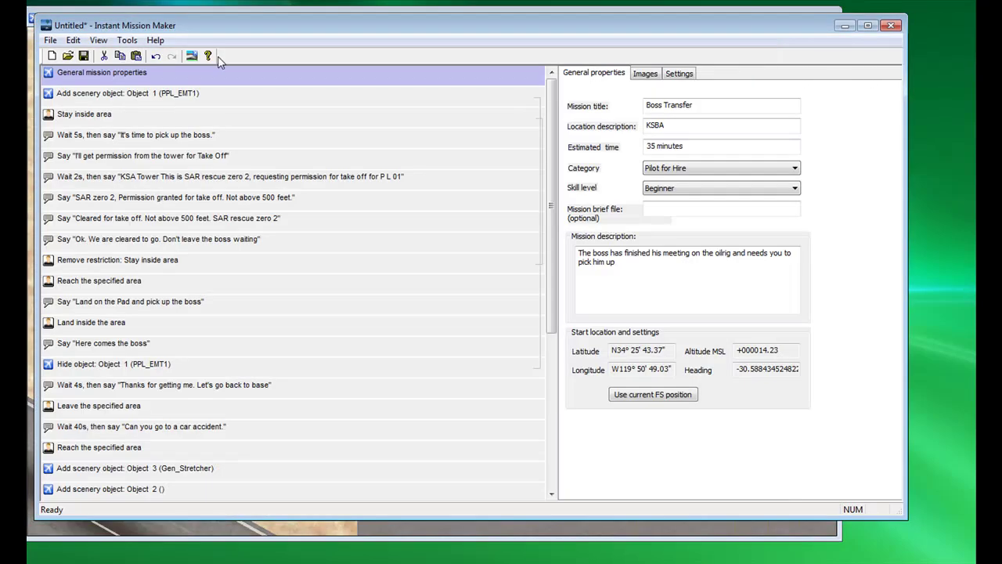
{"action": "left_click", "coordinate": [191, 59]}
{"action": "left_click", "coordinate": [282, 11]}
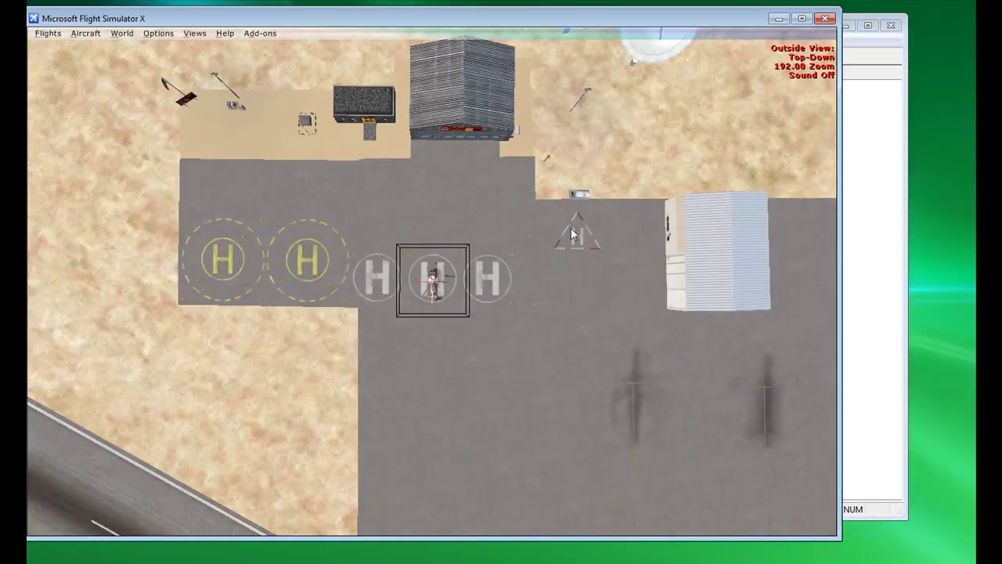
Step: Use the current FS position as start location (altitude MSL +000012.67) and check it in FSX
{"action": "left_click", "coordinate": [885, 202]}
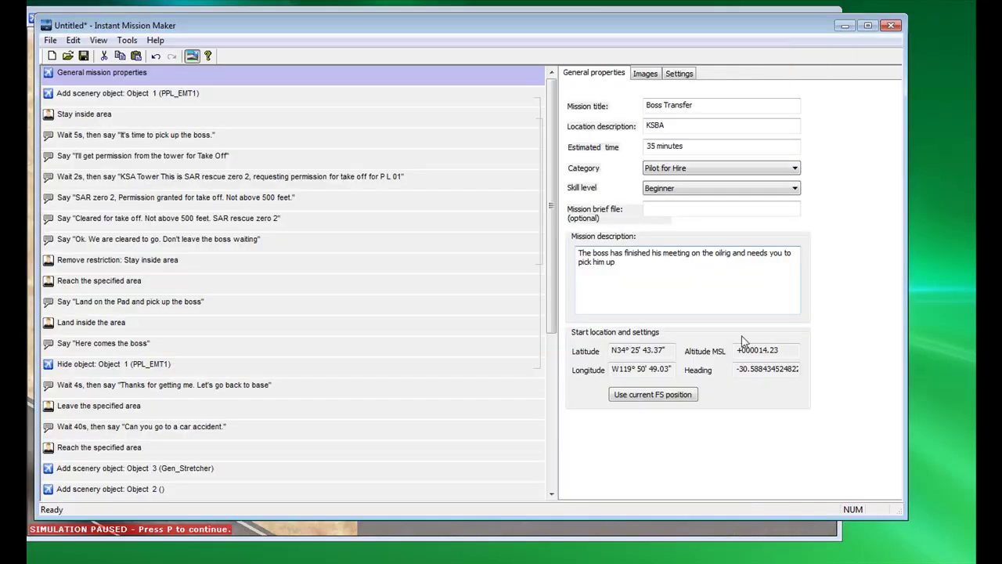
{"action": "left_click", "coordinate": [652, 396]}
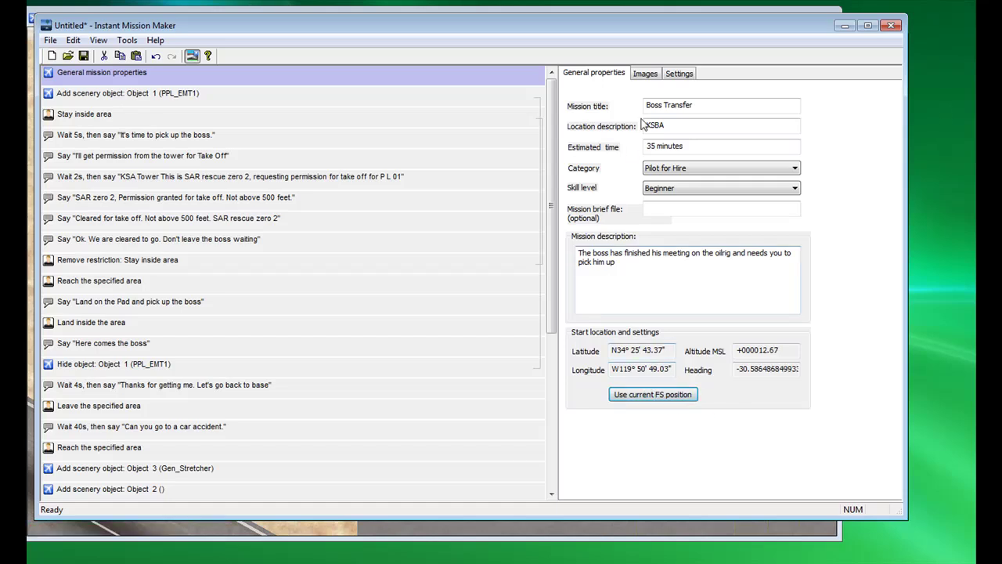
{"action": "left_click", "coordinate": [654, 9]}
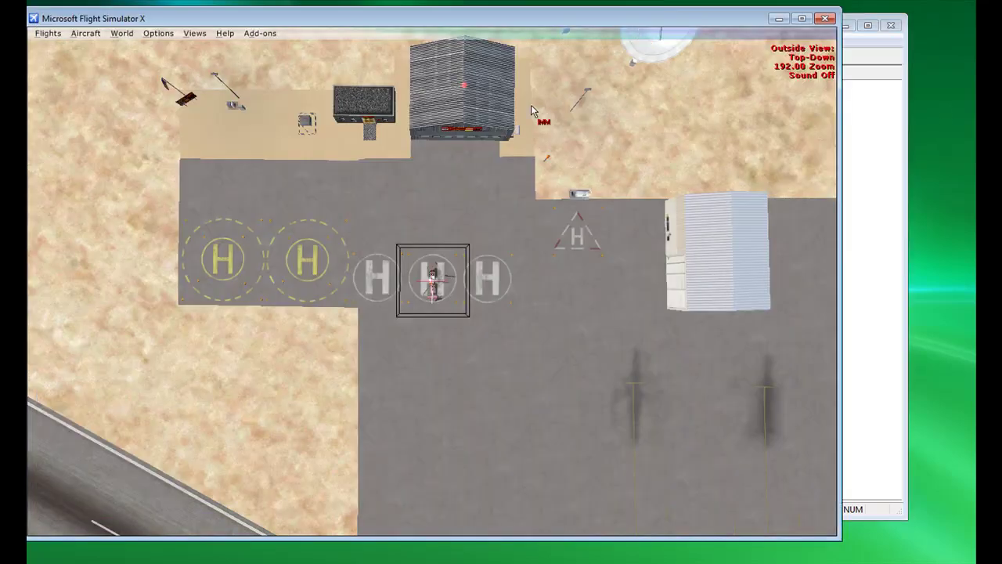
{"action": "left_click", "coordinate": [885, 104]}
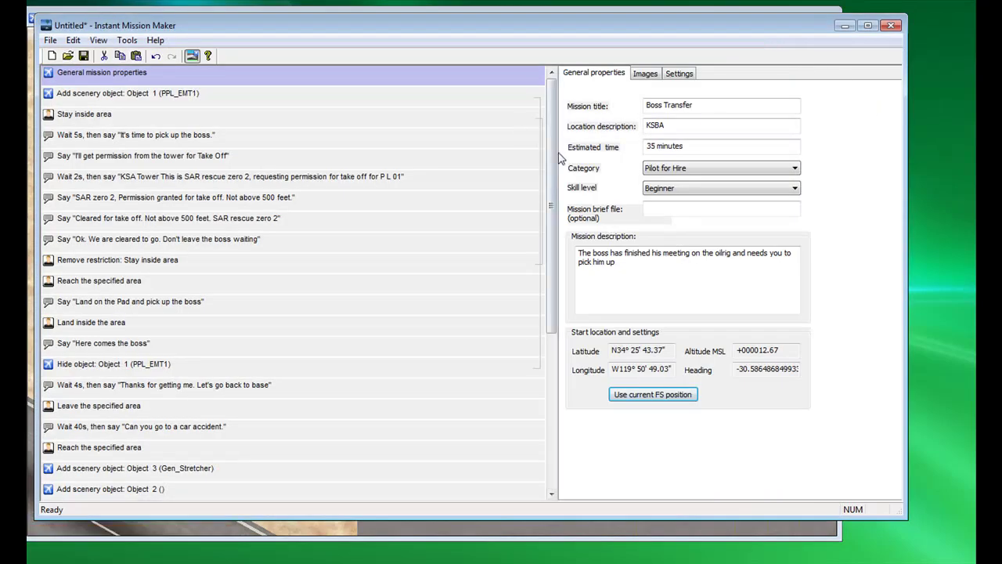
Step: Jump the simulator to the Object 4 (PARAMEDIC4) scenery object's position
{"action": "left_click_drag", "start_coordinate": [554, 156], "coordinate": [554, 310]}
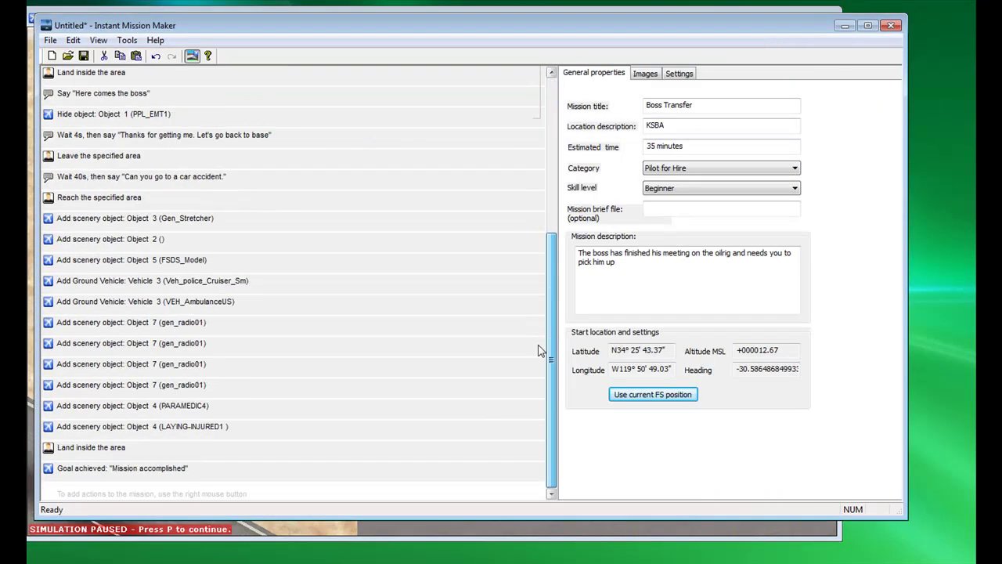
{"action": "left_click", "coordinate": [85, 407]}
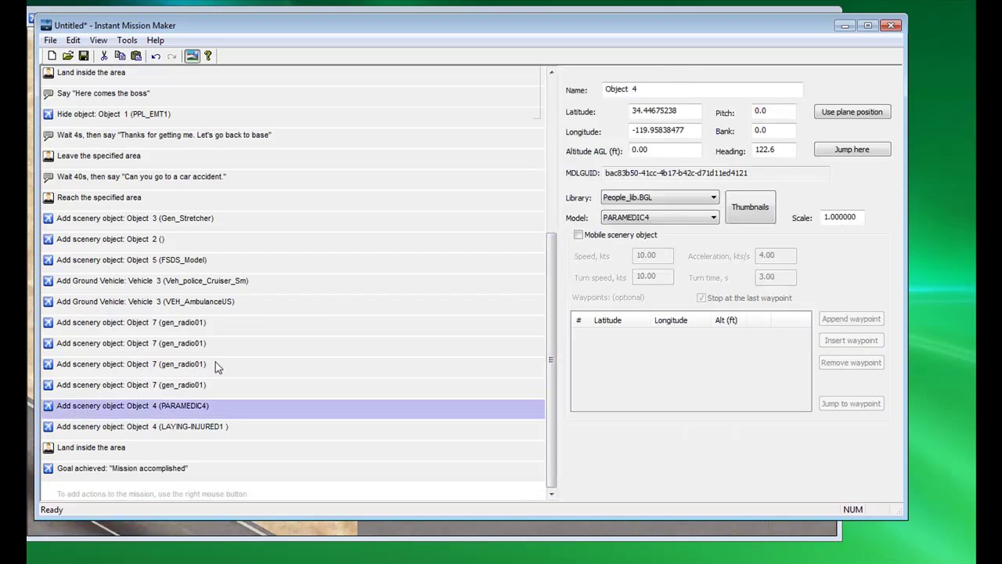
{"action": "left_click", "coordinate": [835, 149]}
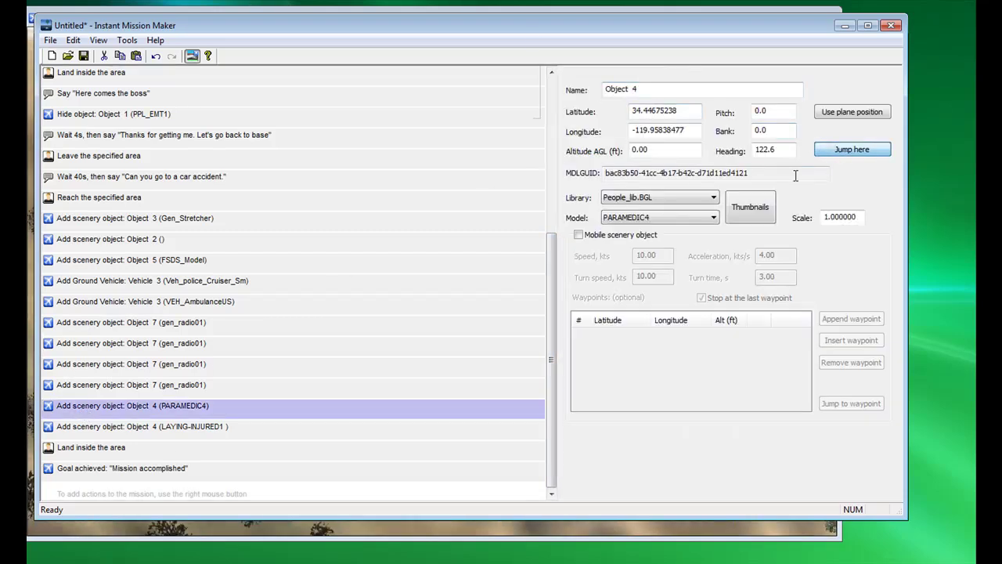
{"action": "left_click", "coordinate": [540, 11]}
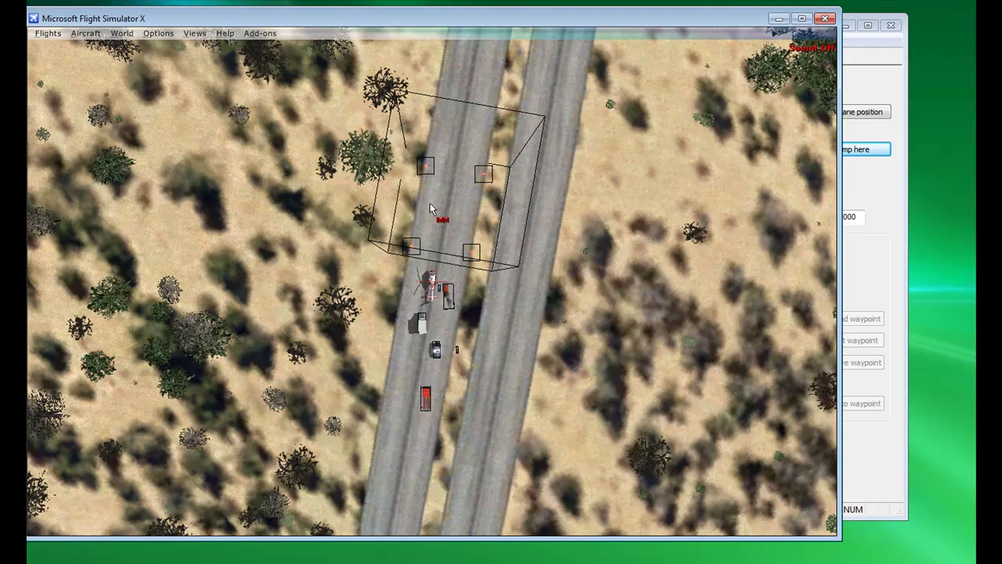
{"action": "left_click", "coordinate": [855, 87]}
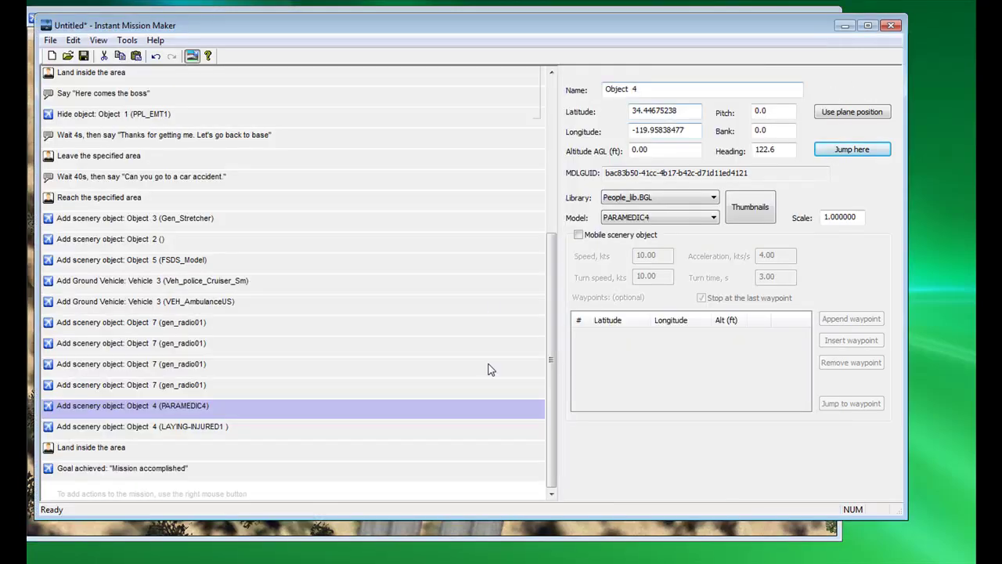
Step: View the roadside accident spot from the helicopter's virtual cockpit, zoomed out to the full panel
{"action": "left_click", "coordinate": [526, 530]}
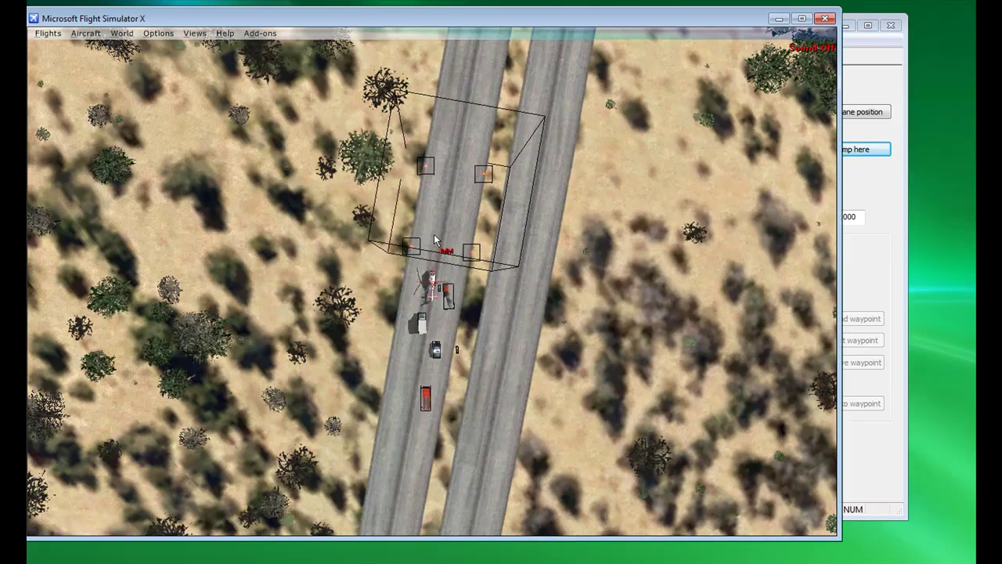
{"action": "key", "text": "s"}
{"action": "key", "text": "s"}
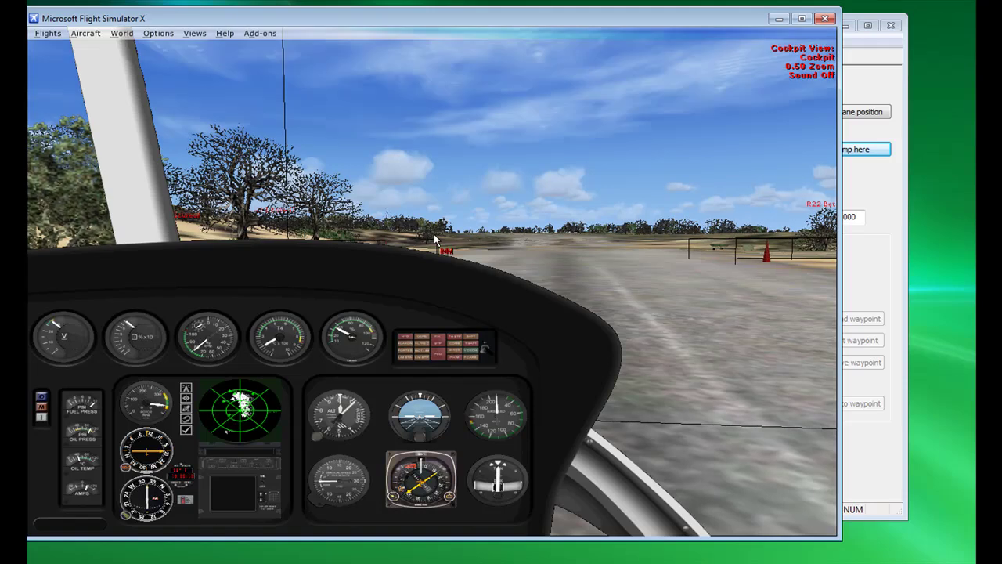
{"action": "key", "text": "a"}
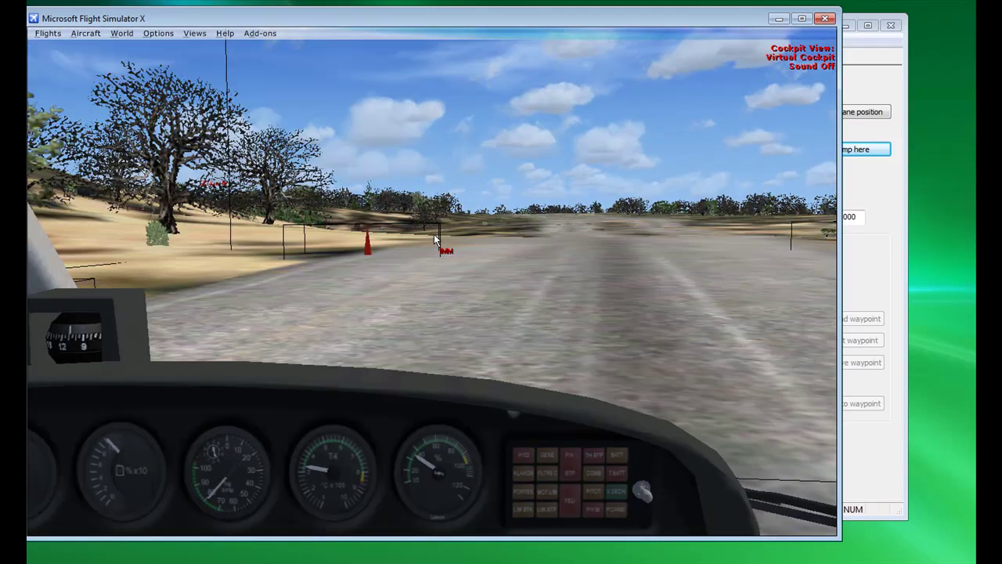
{"action": "key", "text": "minus"}
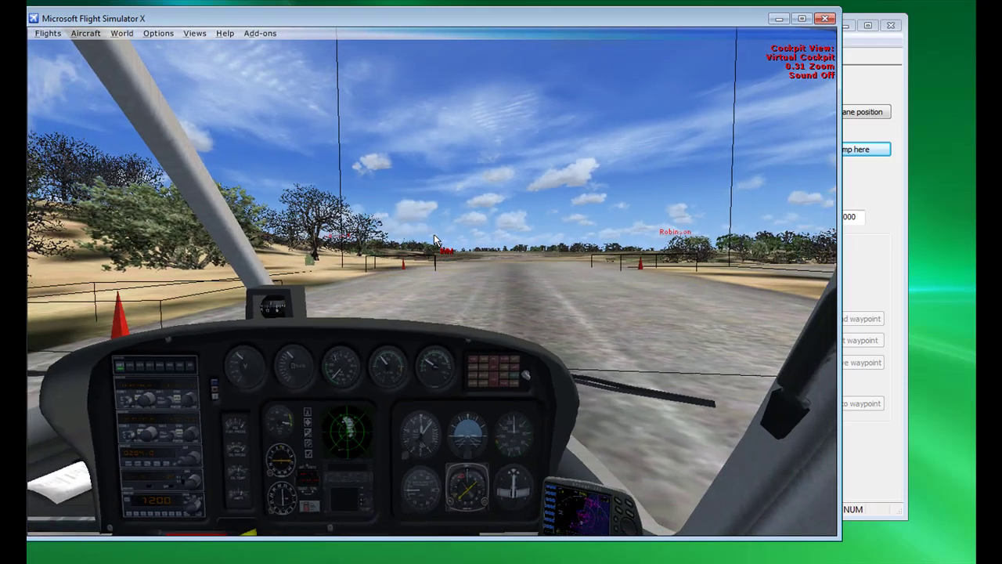
{"action": "key", "text": "alt+Tab"}
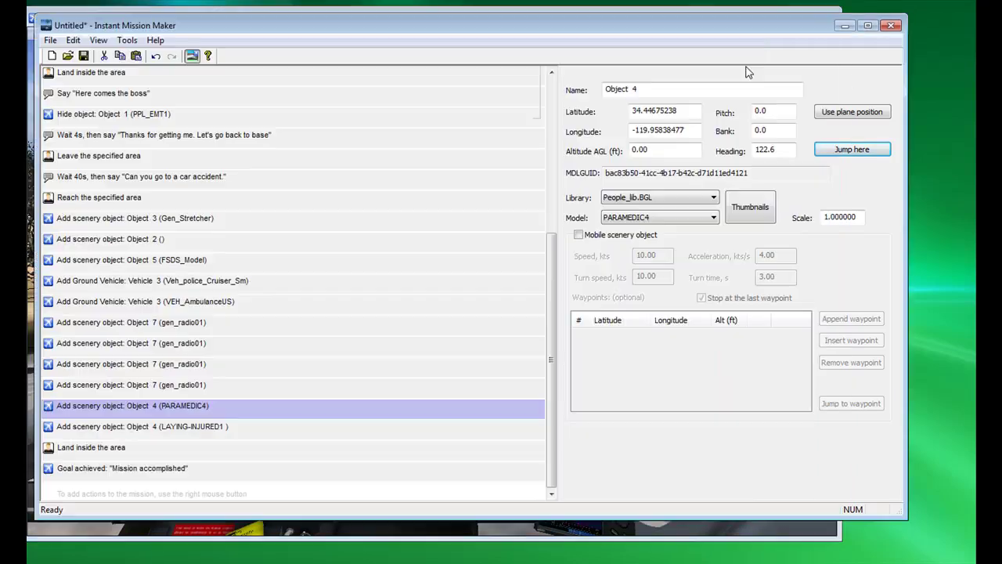
Step: Switch FSX to the outside Spot view, zoom in three steps on the helicopter, and pause
{"action": "left_click", "coordinate": [702, 530]}
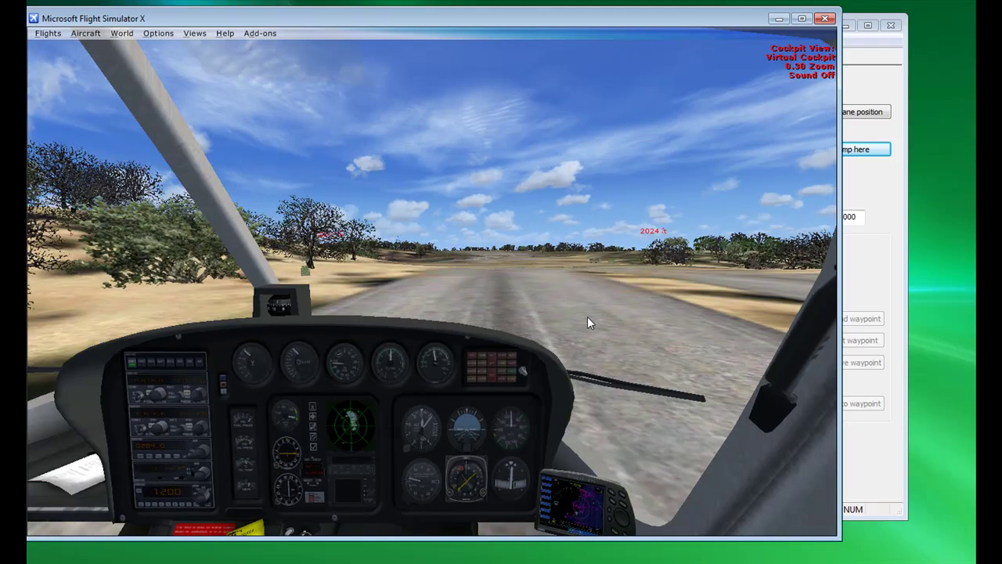
{"action": "key", "text": "s"}
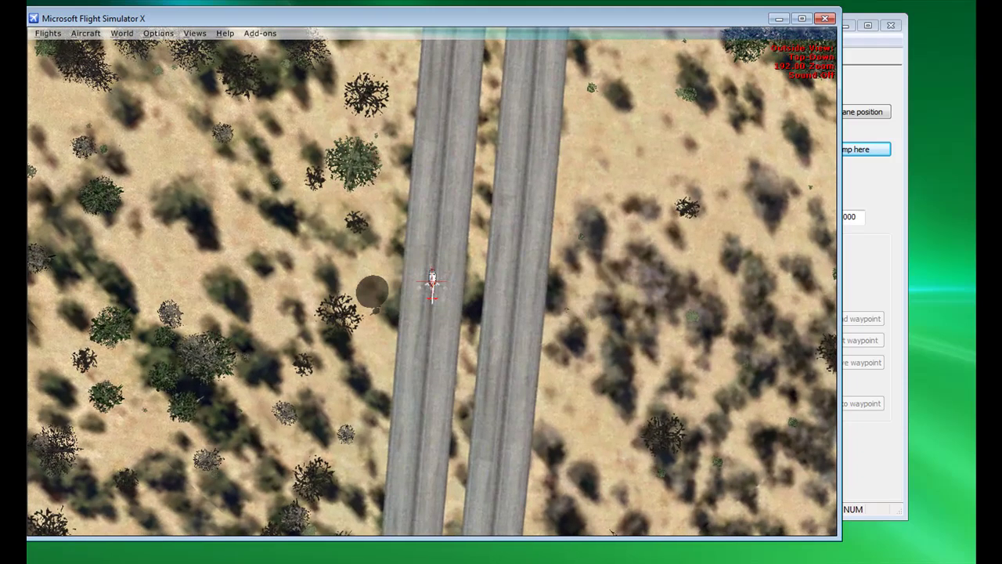
{"action": "key", "text": "s"}
{"action": "key", "text": "s"}
{"action": "key", "text": "s"}
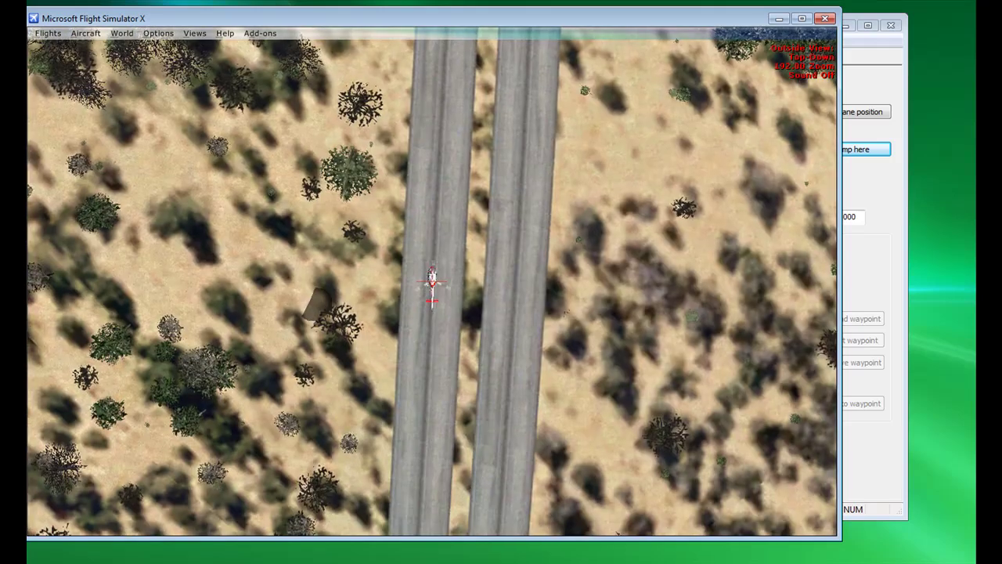
{"action": "key", "text": "s"}
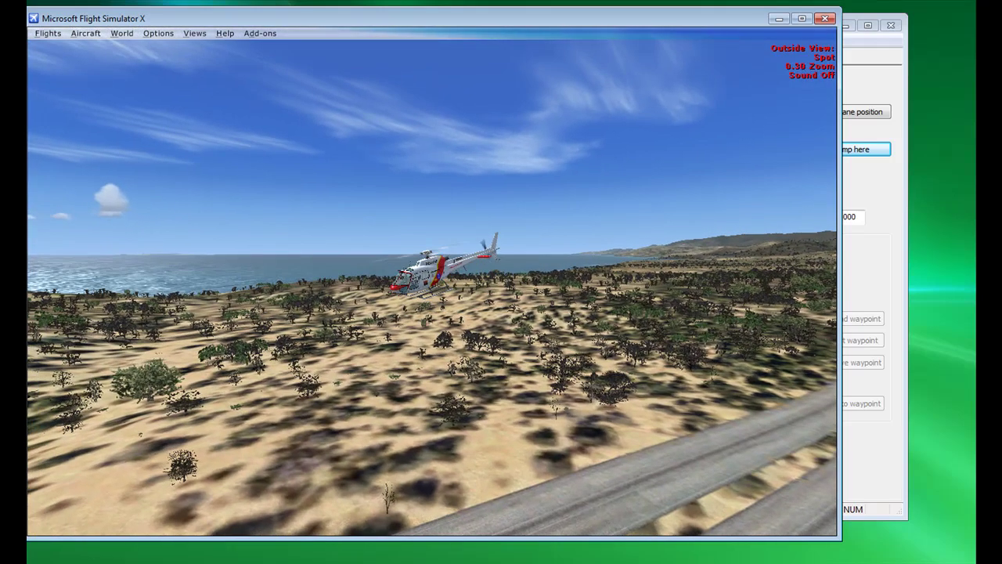
{"action": "key", "text": "equal"}
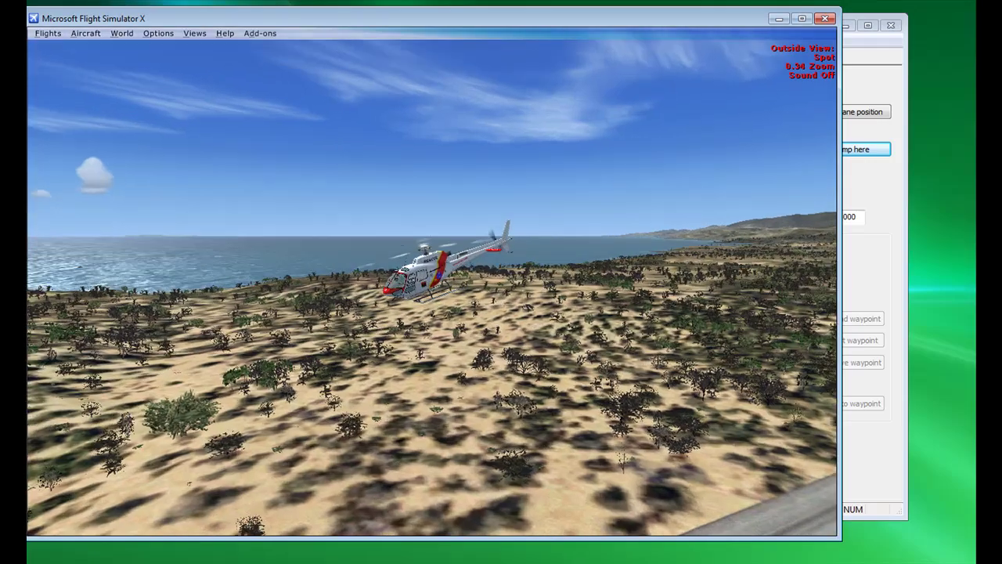
{"action": "key", "text": "equal"}
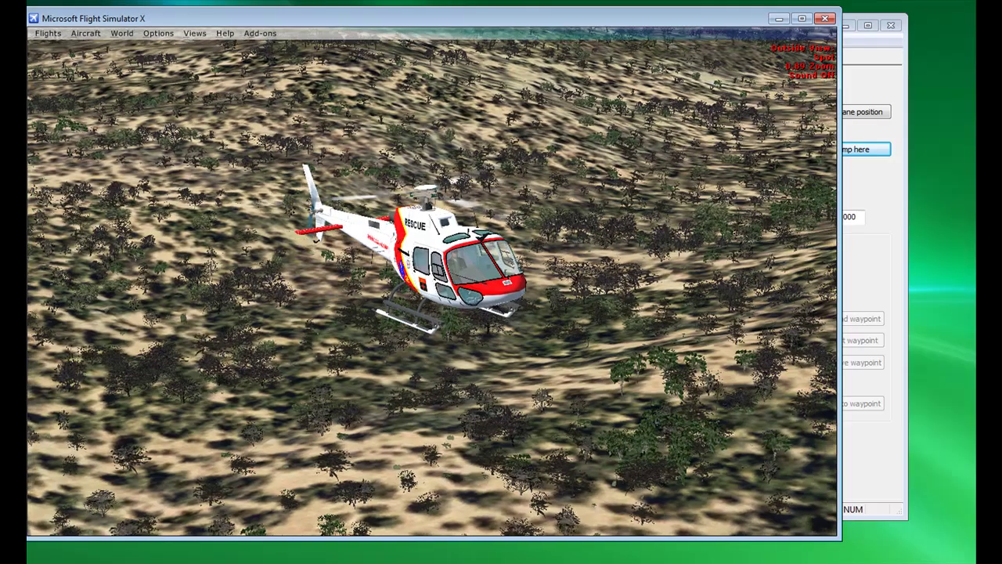
{"action": "key", "text": "equal"}
{"action": "key", "text": "equal"}
{"action": "key", "text": "equal"}
{"action": "key", "text": "equal"}
{"action": "key", "text": "equal"}
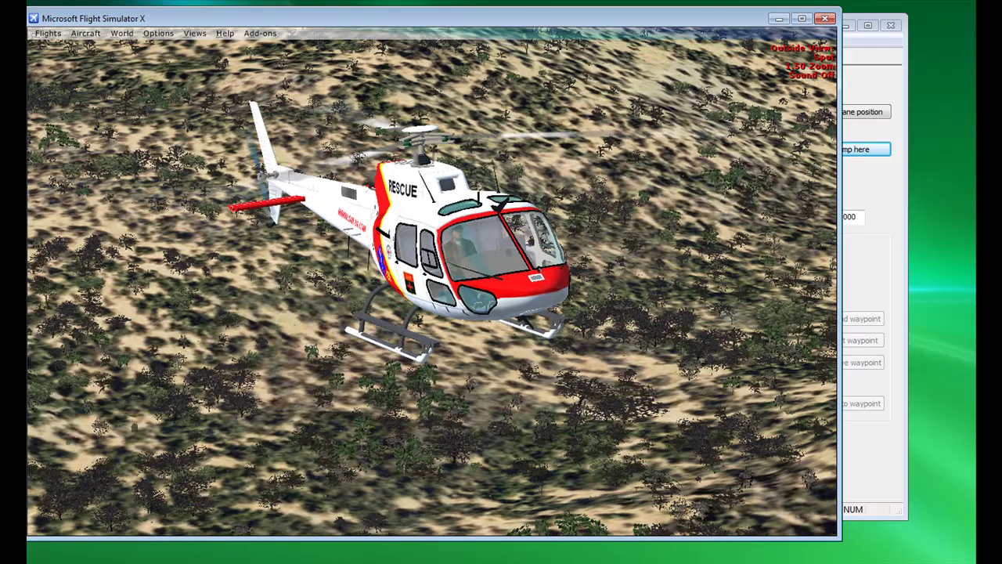
{"action": "key", "text": "p"}
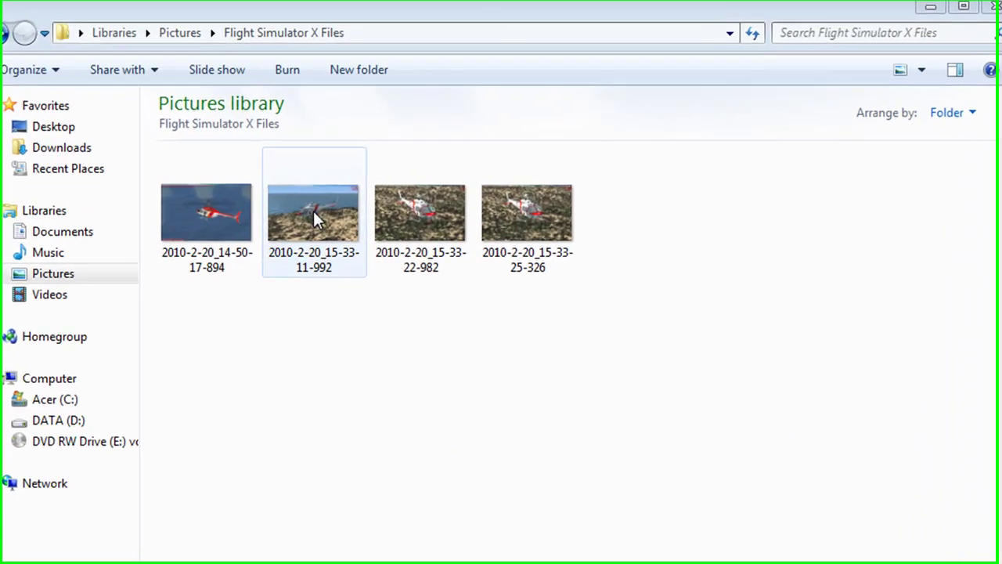
Step: Open the screenshot 2010-2-20_15-33-11-992 in Photoshop
{"action": "left_click", "coordinate": [308, 207]}
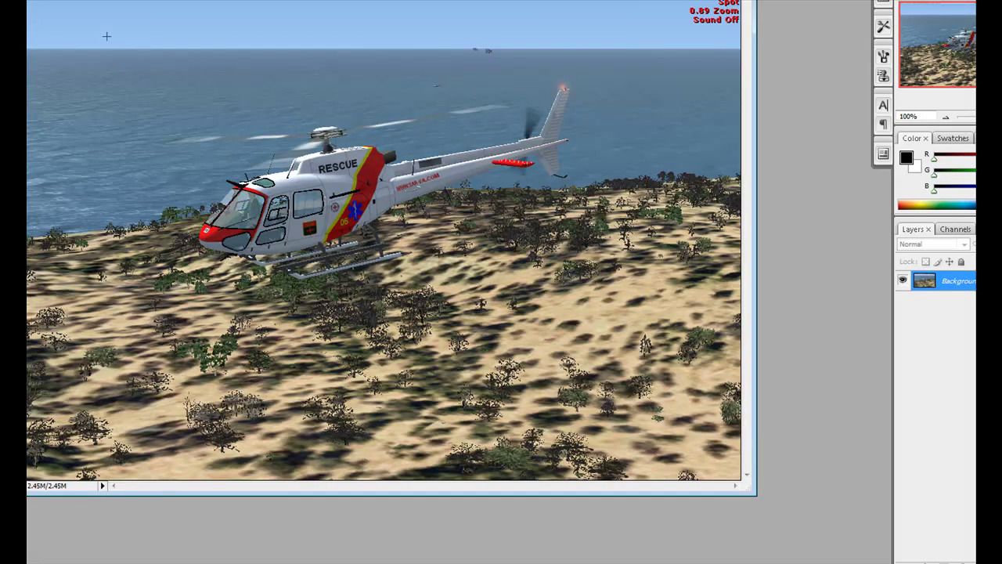
Step: Marquee a rectangle around the helicopter and copy it to the clipboard
{"action": "left_click_drag", "start_coordinate": [561, 288], "coordinate": [684, 395]}
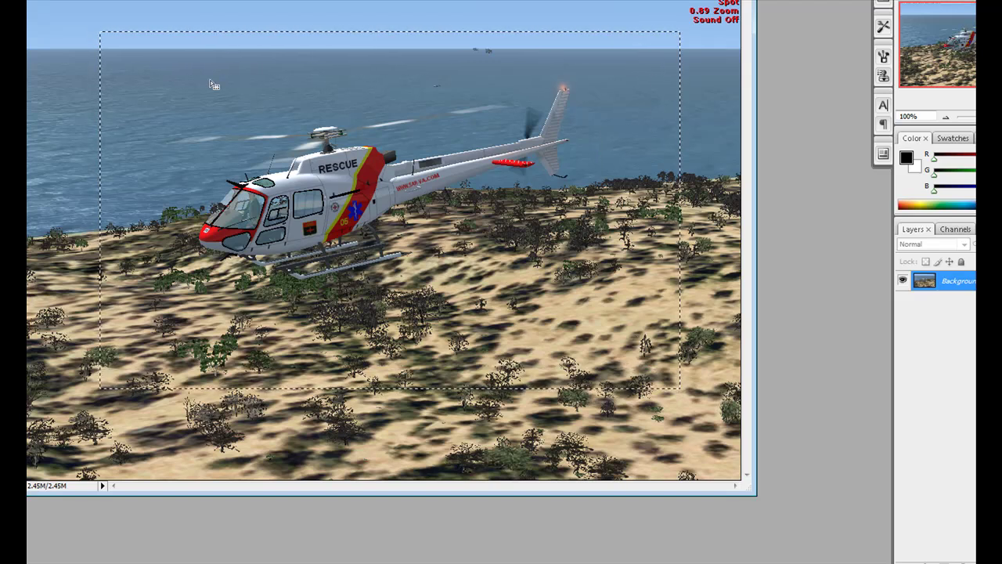
{"action": "key", "text": "alt+i"}
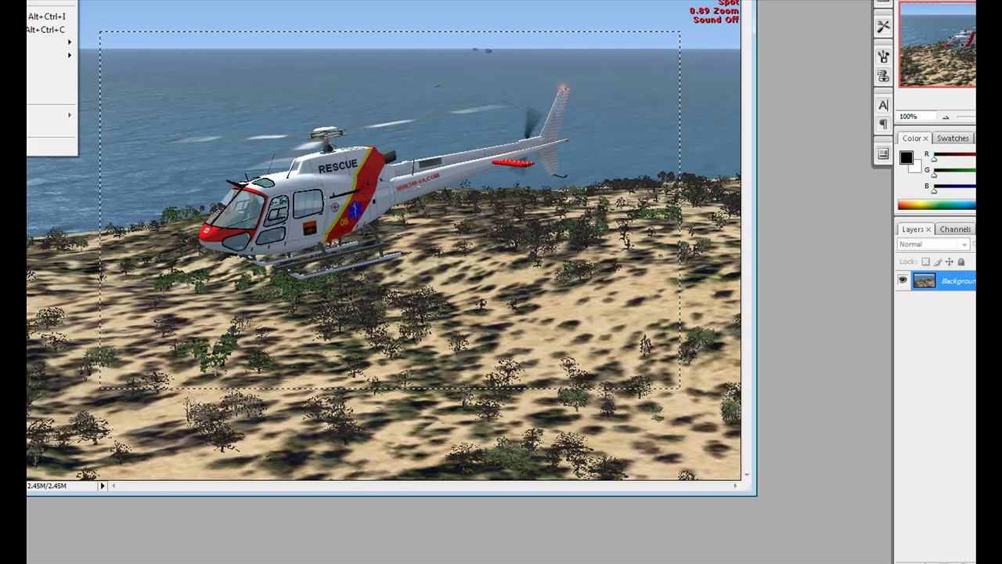
{"action": "key", "text": "Left"}
{"action": "key", "text": "Down"}
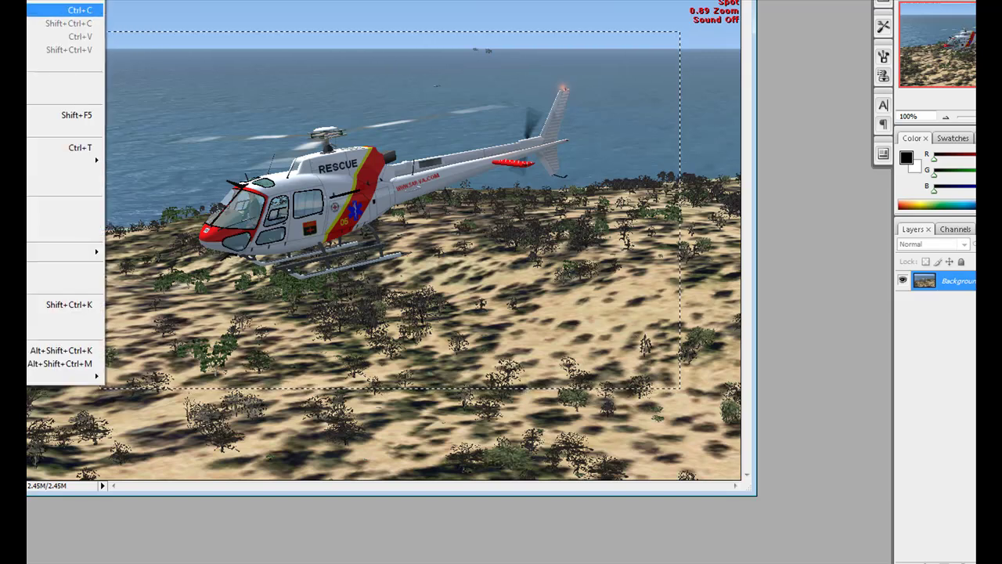
{"action": "key", "text": "Return"}
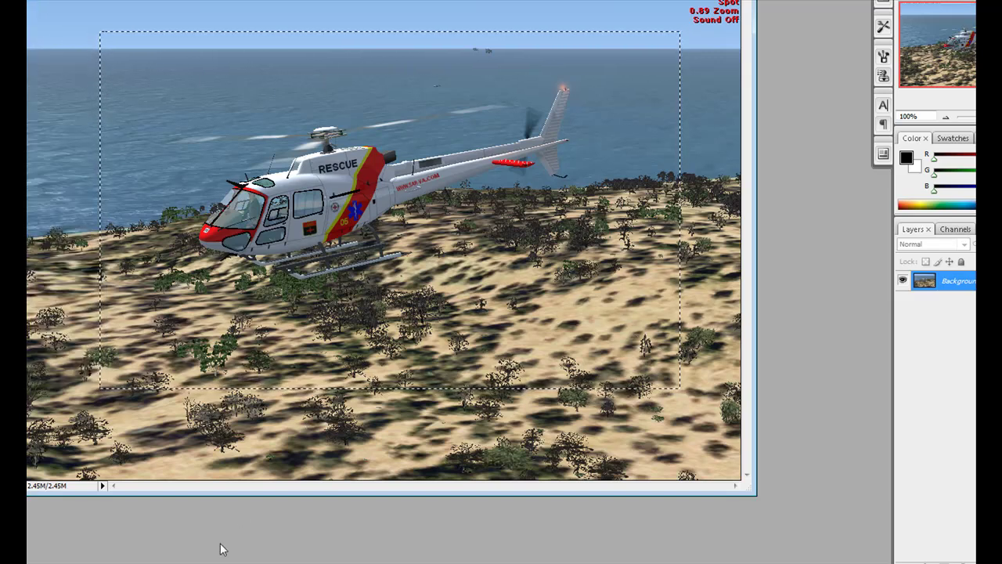
{"action": "key", "text": "alt+Tab"}
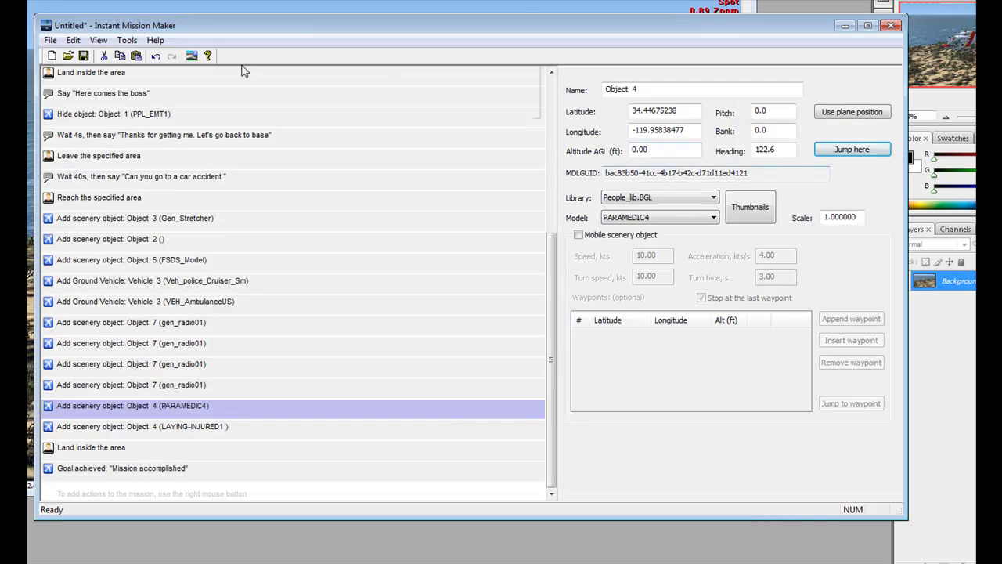
Step: Paste the helicopter crop as the mission's Uncompleted Image and auto-generate the completed image
{"action": "left_click_drag", "start_coordinate": [552, 278], "coordinate": [550, 124]}
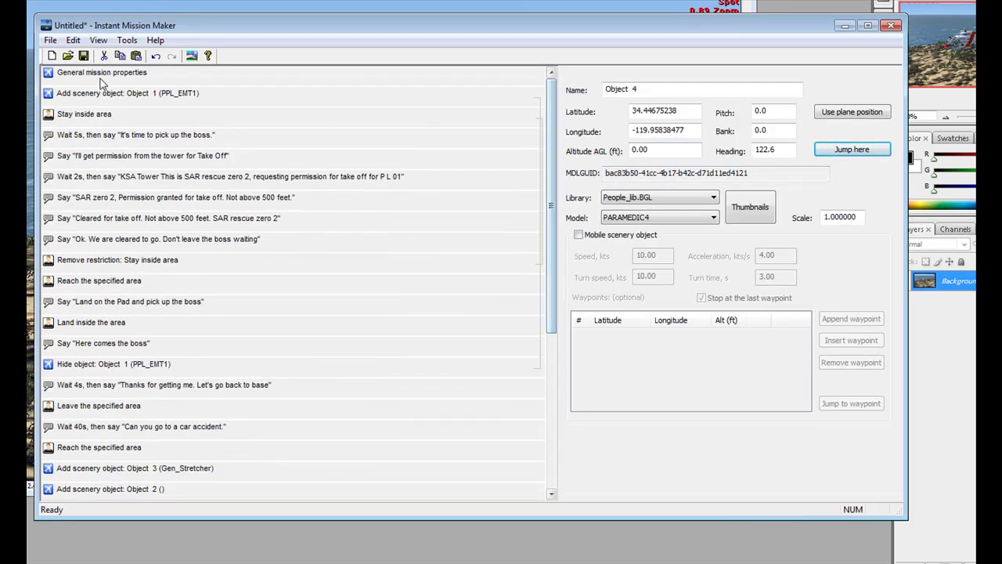
{"action": "left_click", "coordinate": [258, 74]}
{"action": "left_click", "coordinate": [644, 73]}
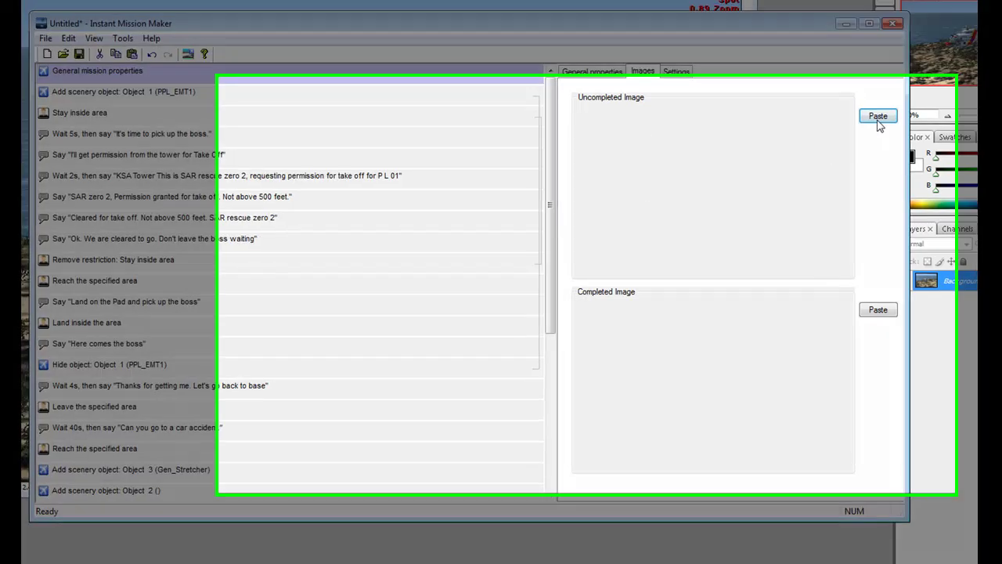
{"action": "left_click", "coordinate": [876, 117]}
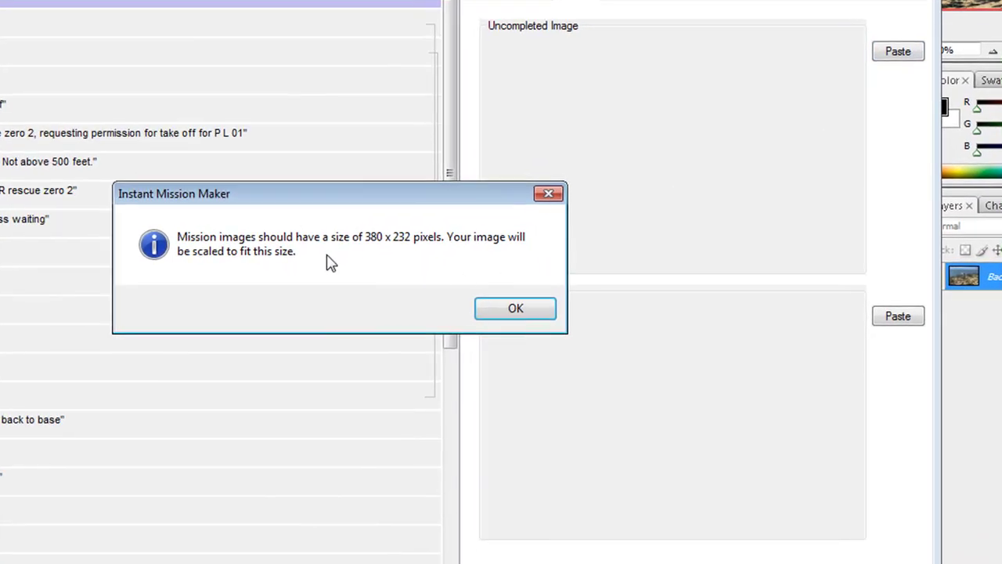
{"action": "left_click", "coordinate": [517, 309]}
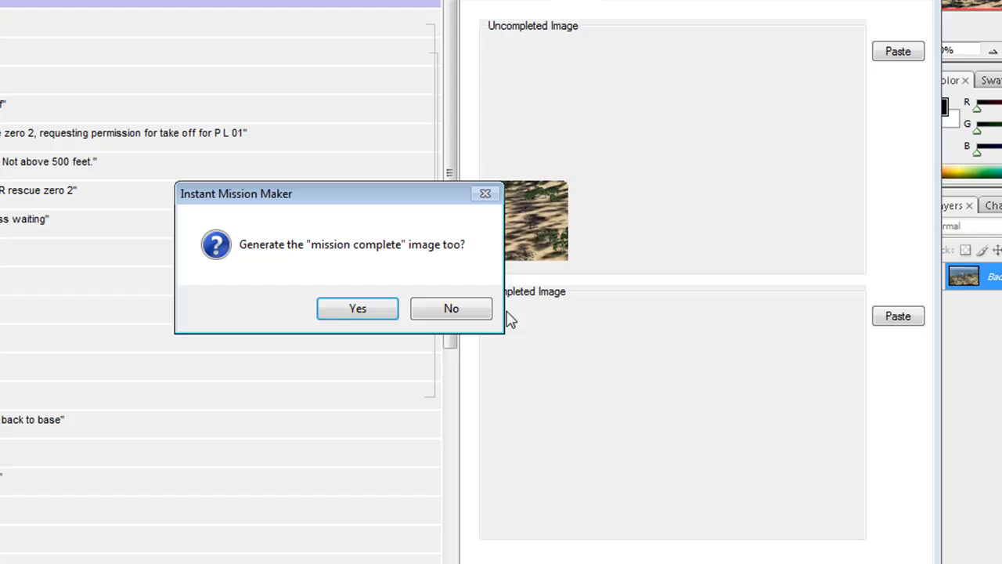
{"action": "left_click", "coordinate": [370, 312]}
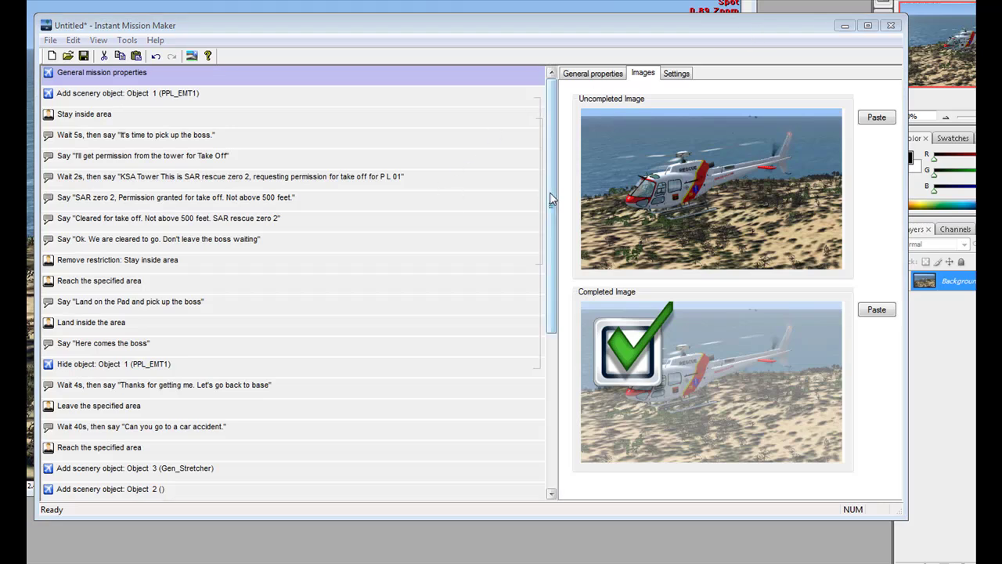
Step: Insert a Grant reward action before Goal achieved and set its reward type to Medal
{"action": "left_click_drag", "start_coordinate": [550, 205], "coordinate": [541, 393]}
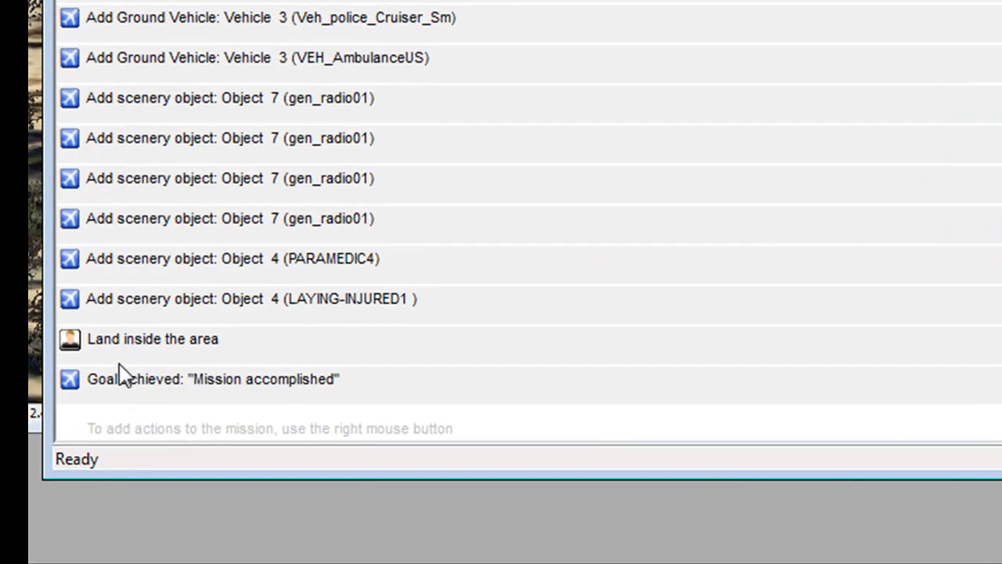
{"action": "right_click", "coordinate": [166, 388]}
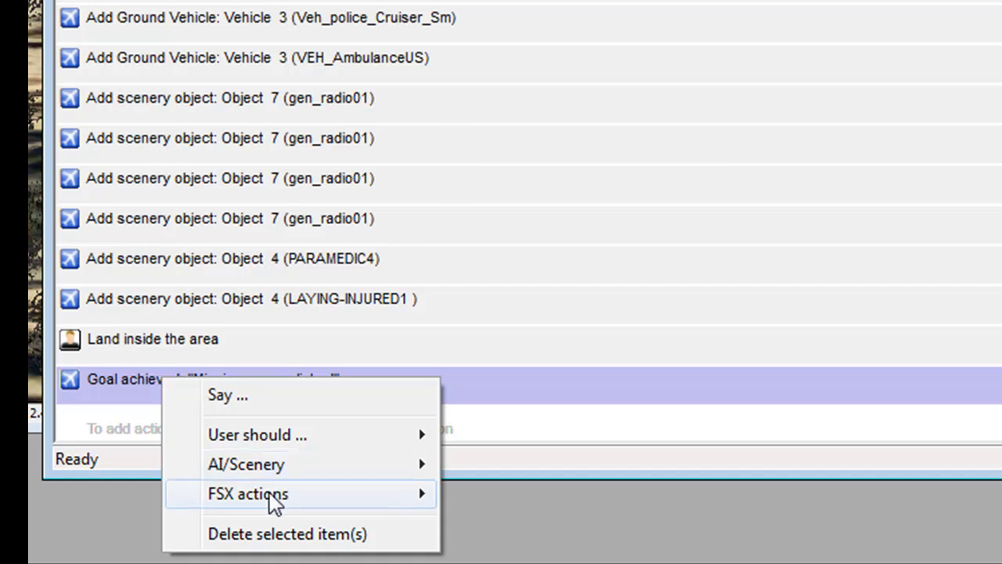
{"action": "mouse_move", "coordinate": [268, 494]}
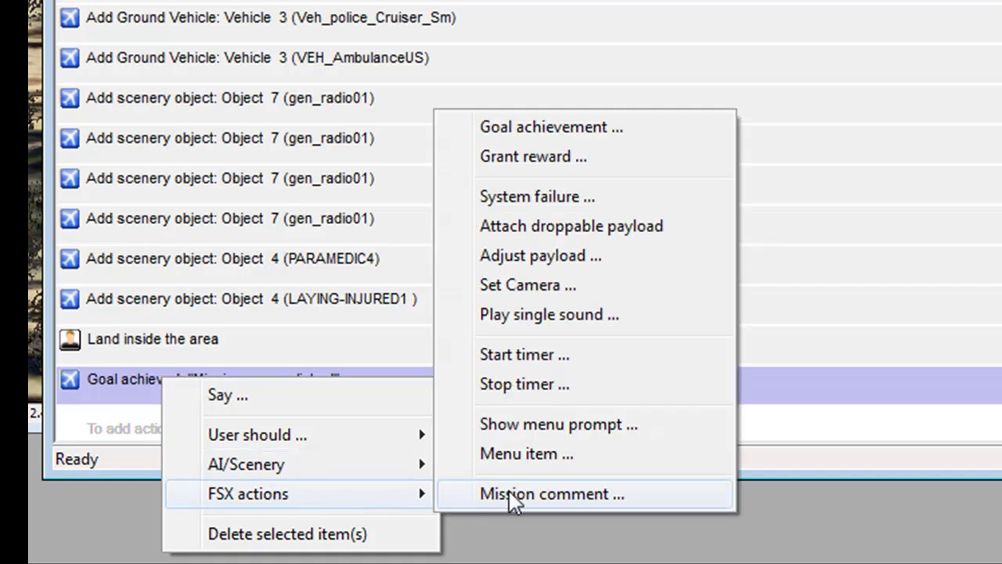
{"action": "left_click", "coordinate": [545, 155]}
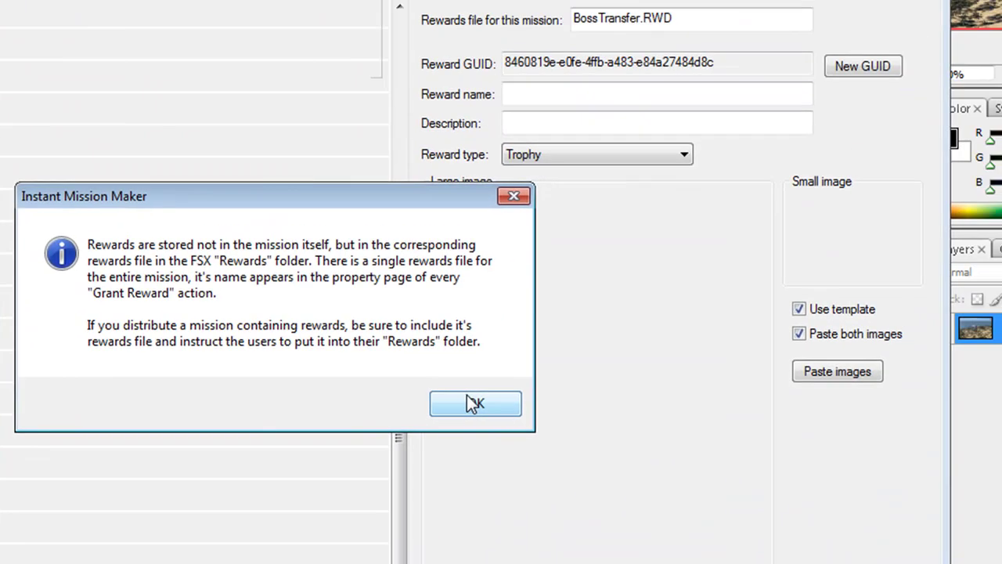
{"action": "left_click", "coordinate": [475, 404]}
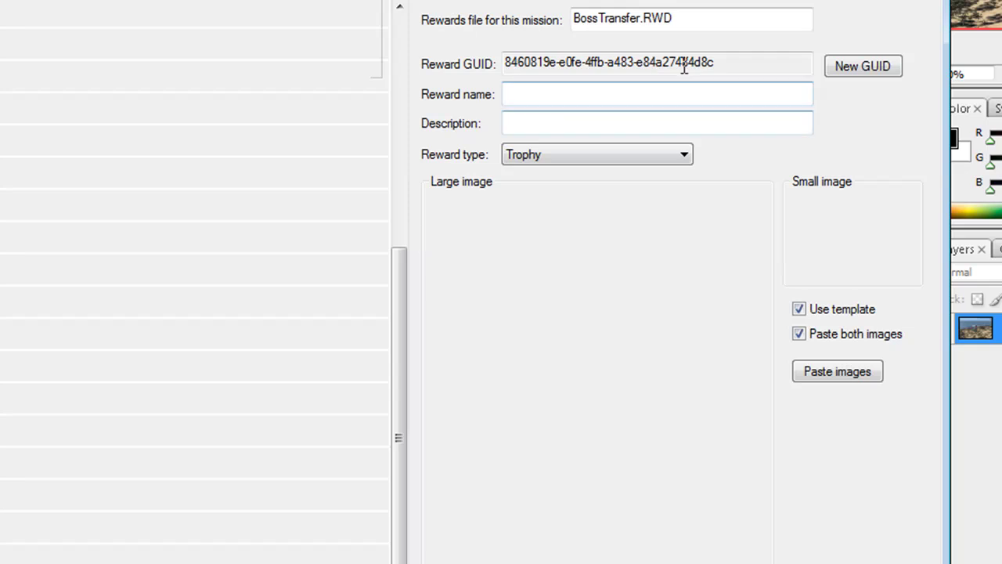
{"action": "left_click", "coordinate": [681, 155]}
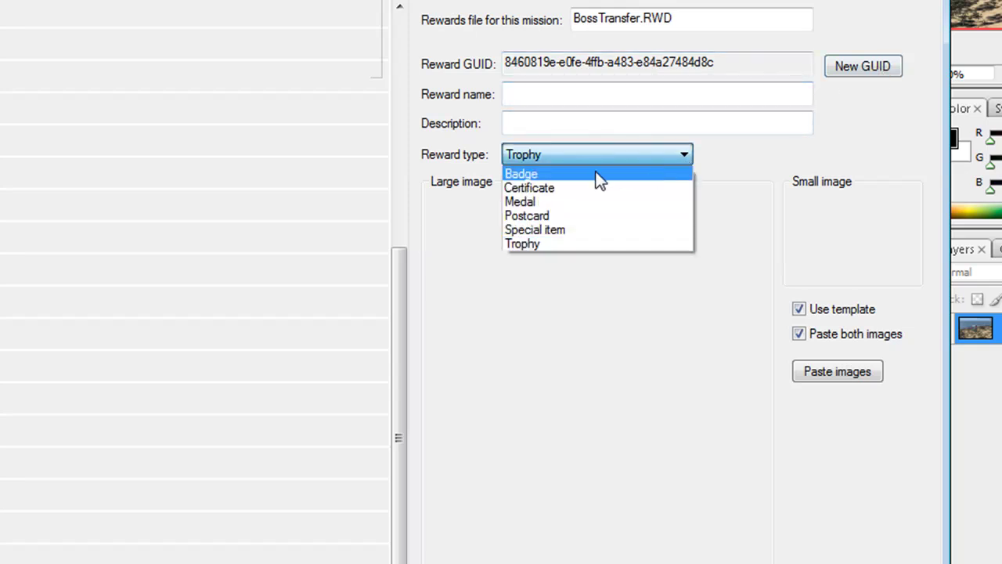
{"action": "left_click", "coordinate": [565, 202]}
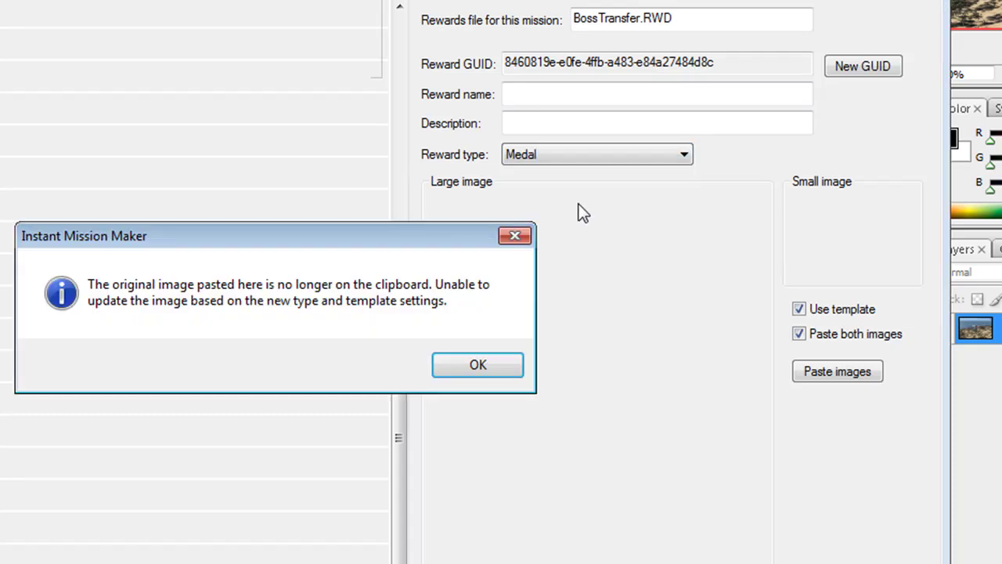
{"action": "left_click", "coordinate": [480, 363]}
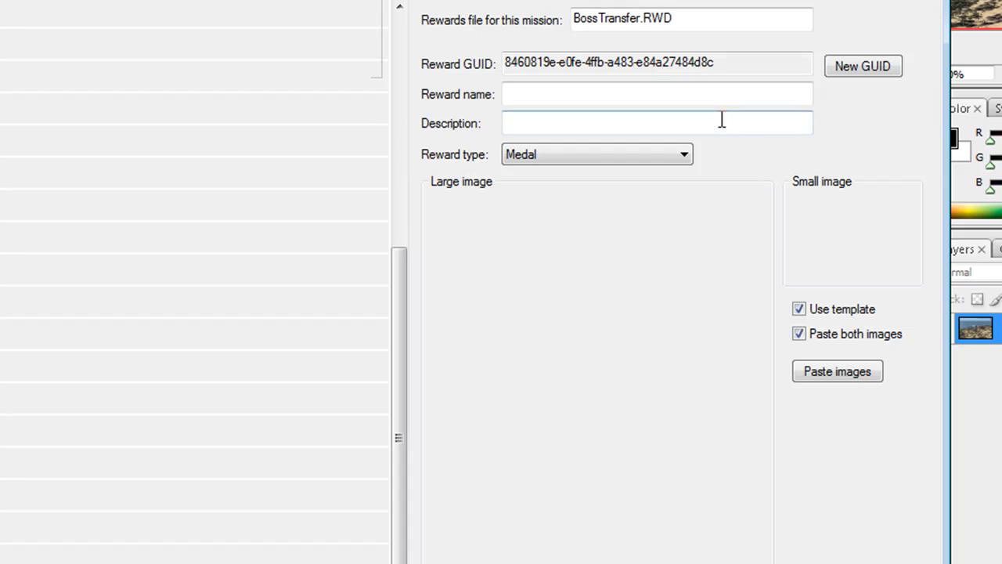
Step: Paste the helicopter screenshot into both Medal images using the template
{"action": "left_click", "coordinate": [834, 371]}
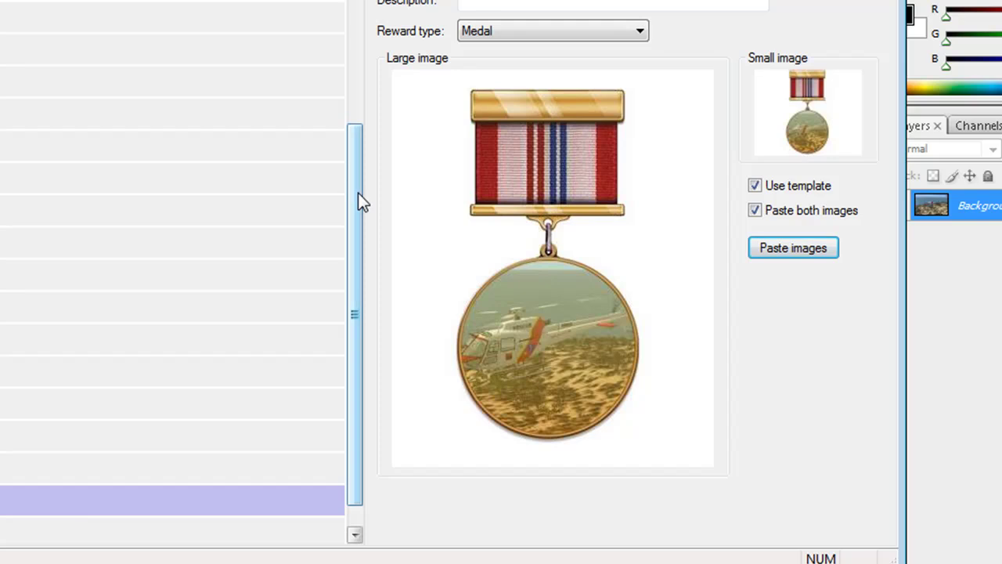
{"action": "left_click_drag", "start_coordinate": [357, 201], "coordinate": [358, 222]}
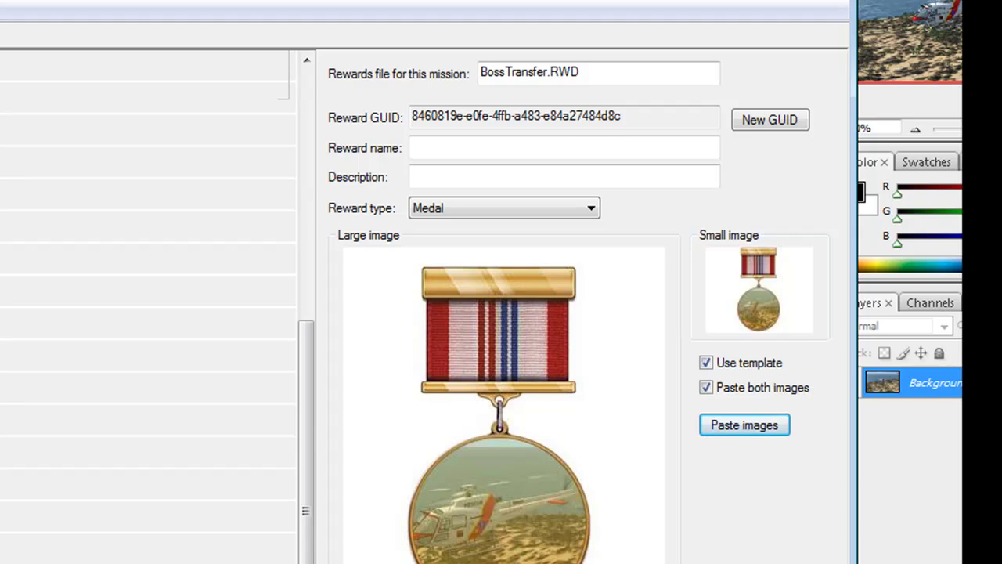
{"action": "left_click", "coordinate": [149, 356]}
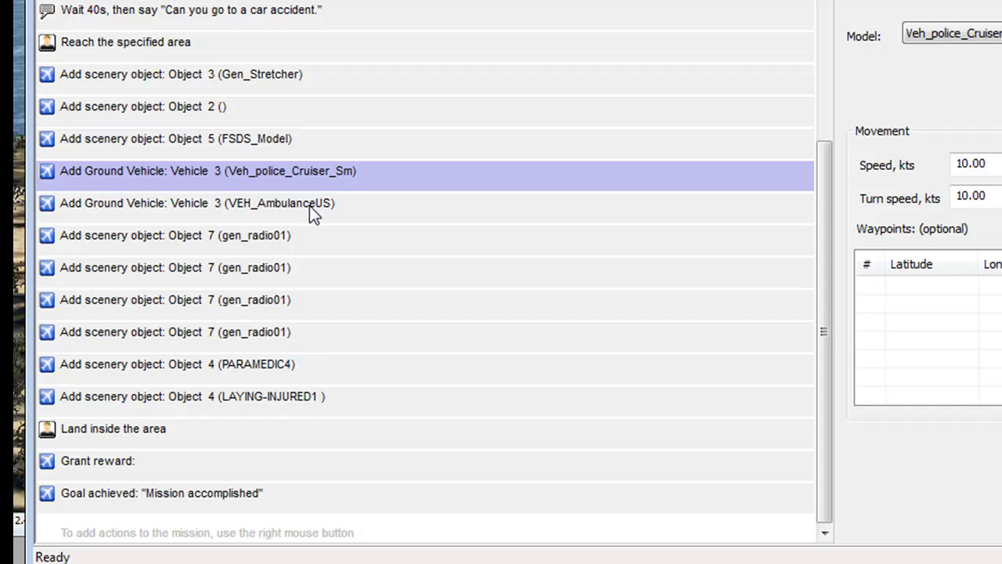
{"action": "left_click", "coordinate": [309, 205]}
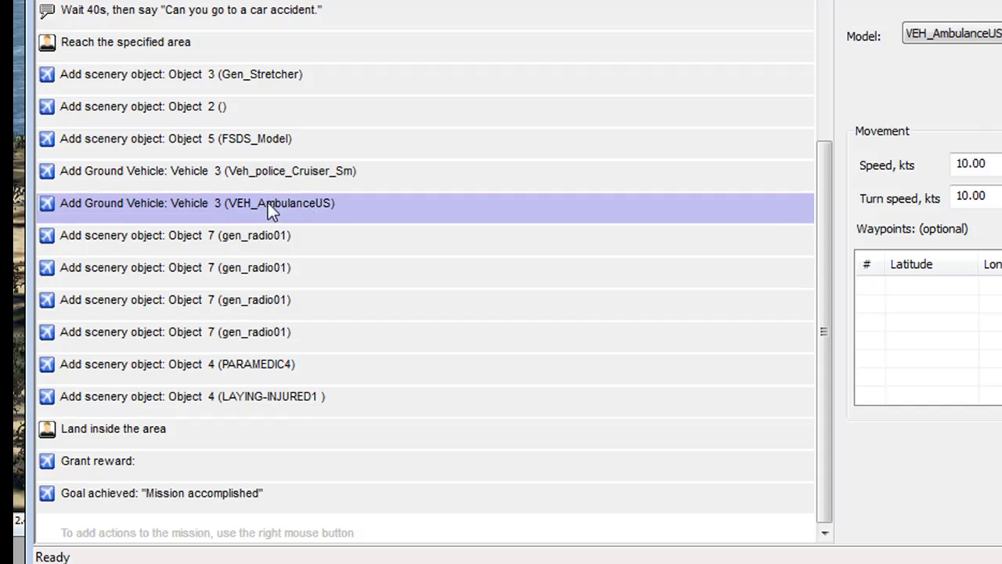
{"action": "left_click", "coordinate": [258, 241]}
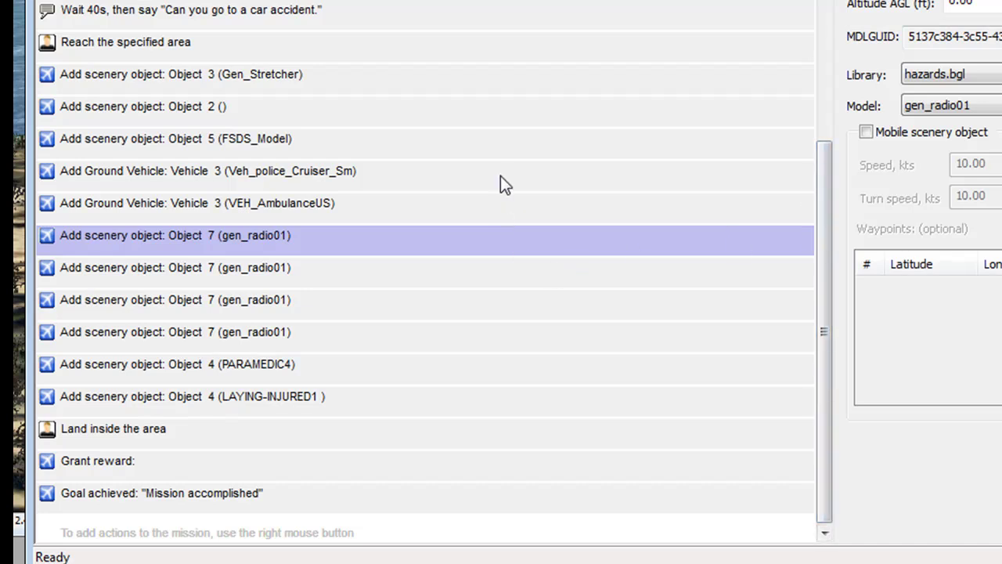
Step: Insert a 'Reach Altitude AGL above 1000 feet' objective before 'Remove restriction: Stay inside area'
{"action": "left_click_drag", "start_coordinate": [826, 207], "coordinate": [708, 3]}
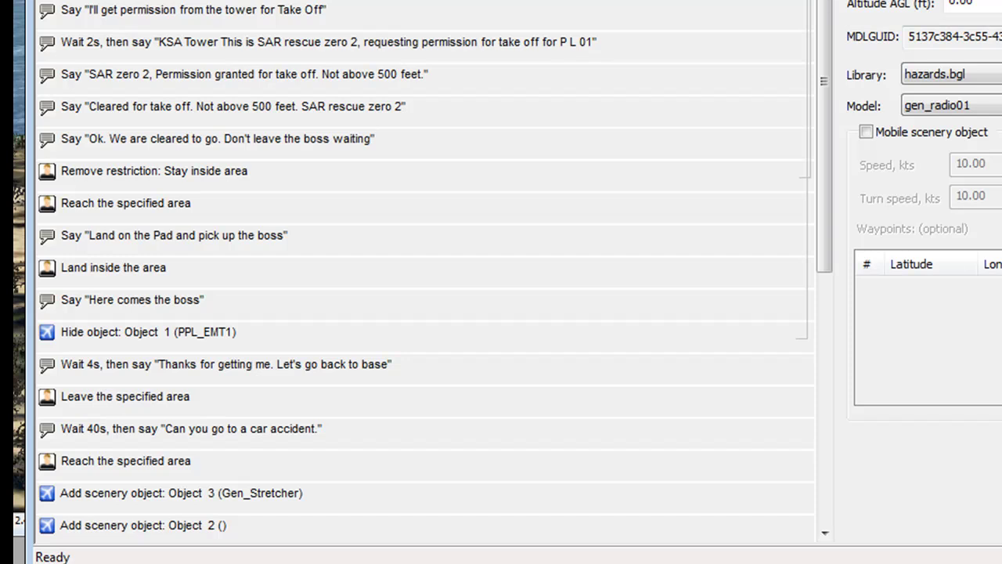
{"action": "right_click", "coordinate": [129, 183]}
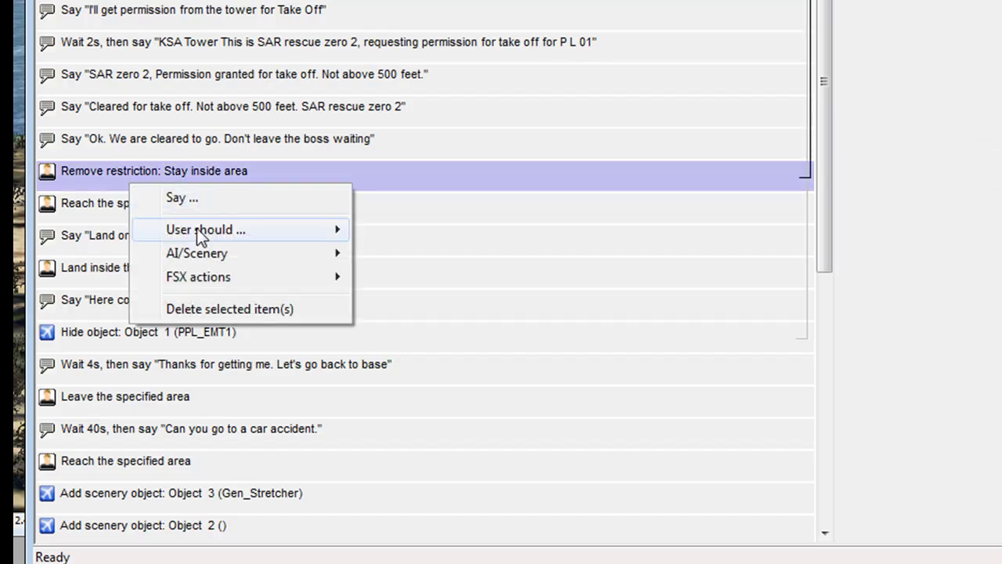
{"action": "mouse_move", "coordinate": [196, 228]}
{"action": "left_click", "coordinate": [404, 232]}
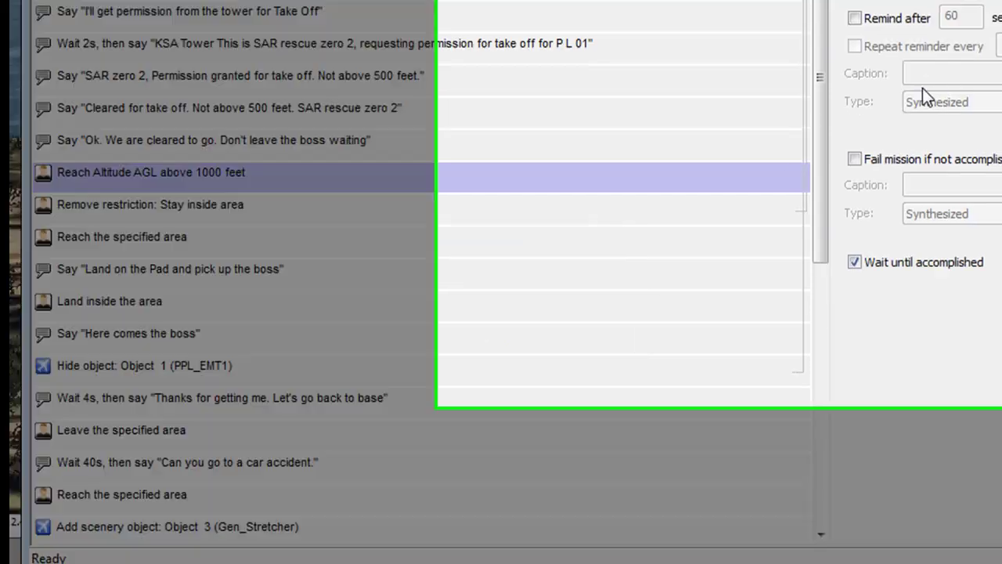